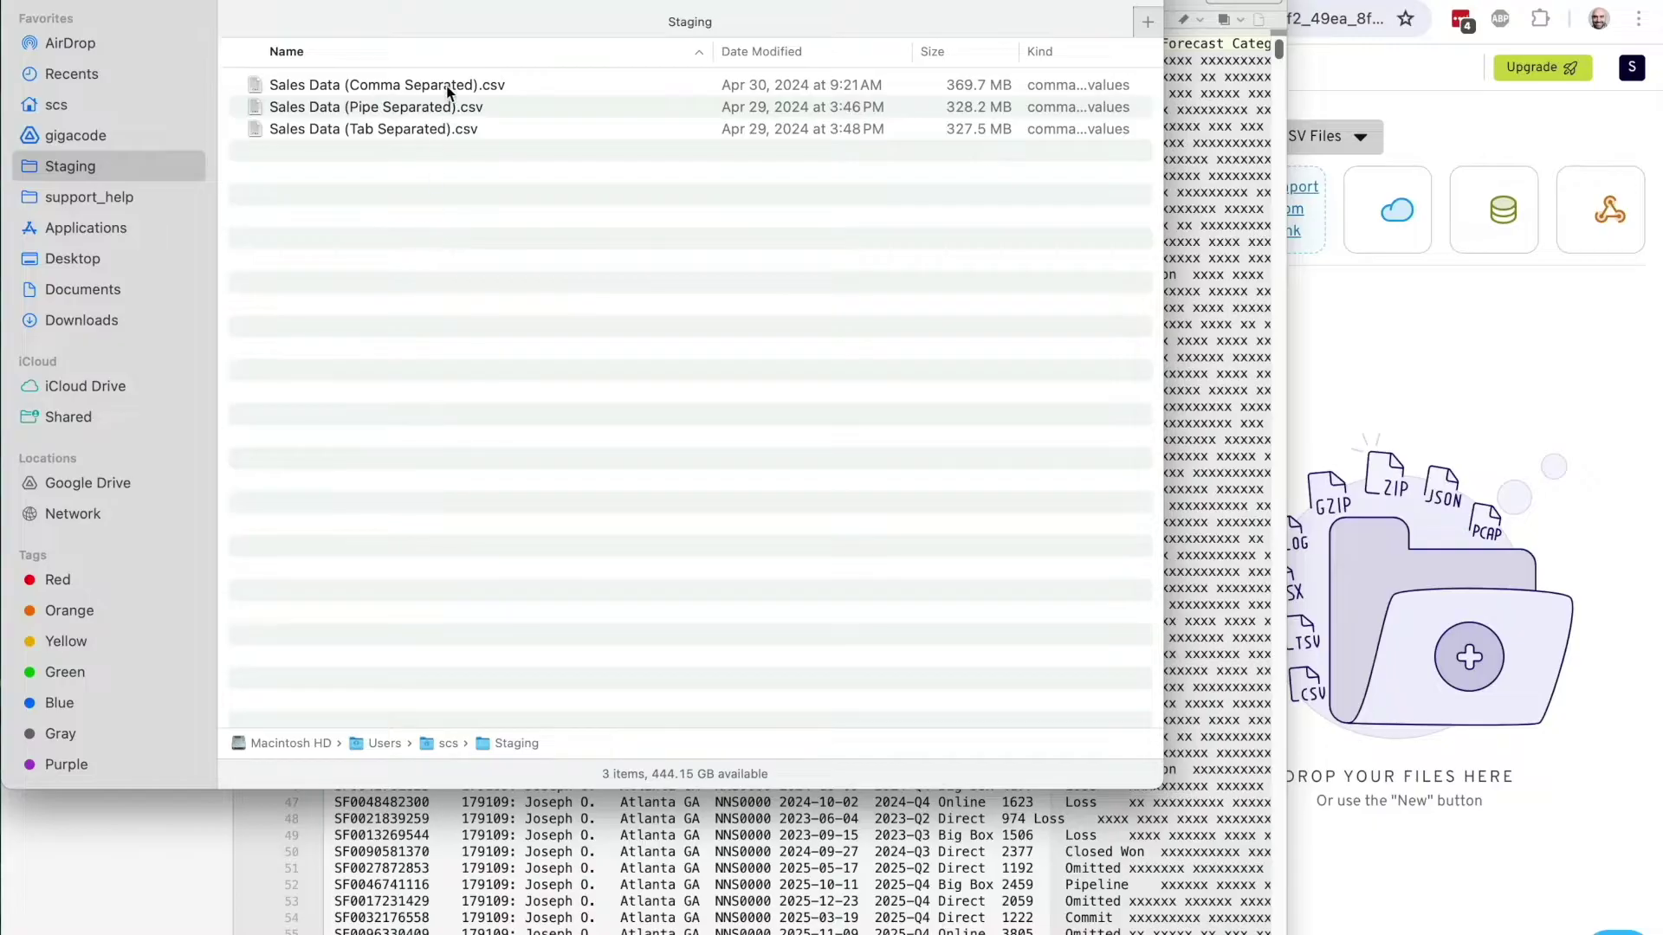
Select the comma-separated Sales Data CSV and the next sales file in the Staging folder
{"action": "left_click", "coordinate": [449, 87]}
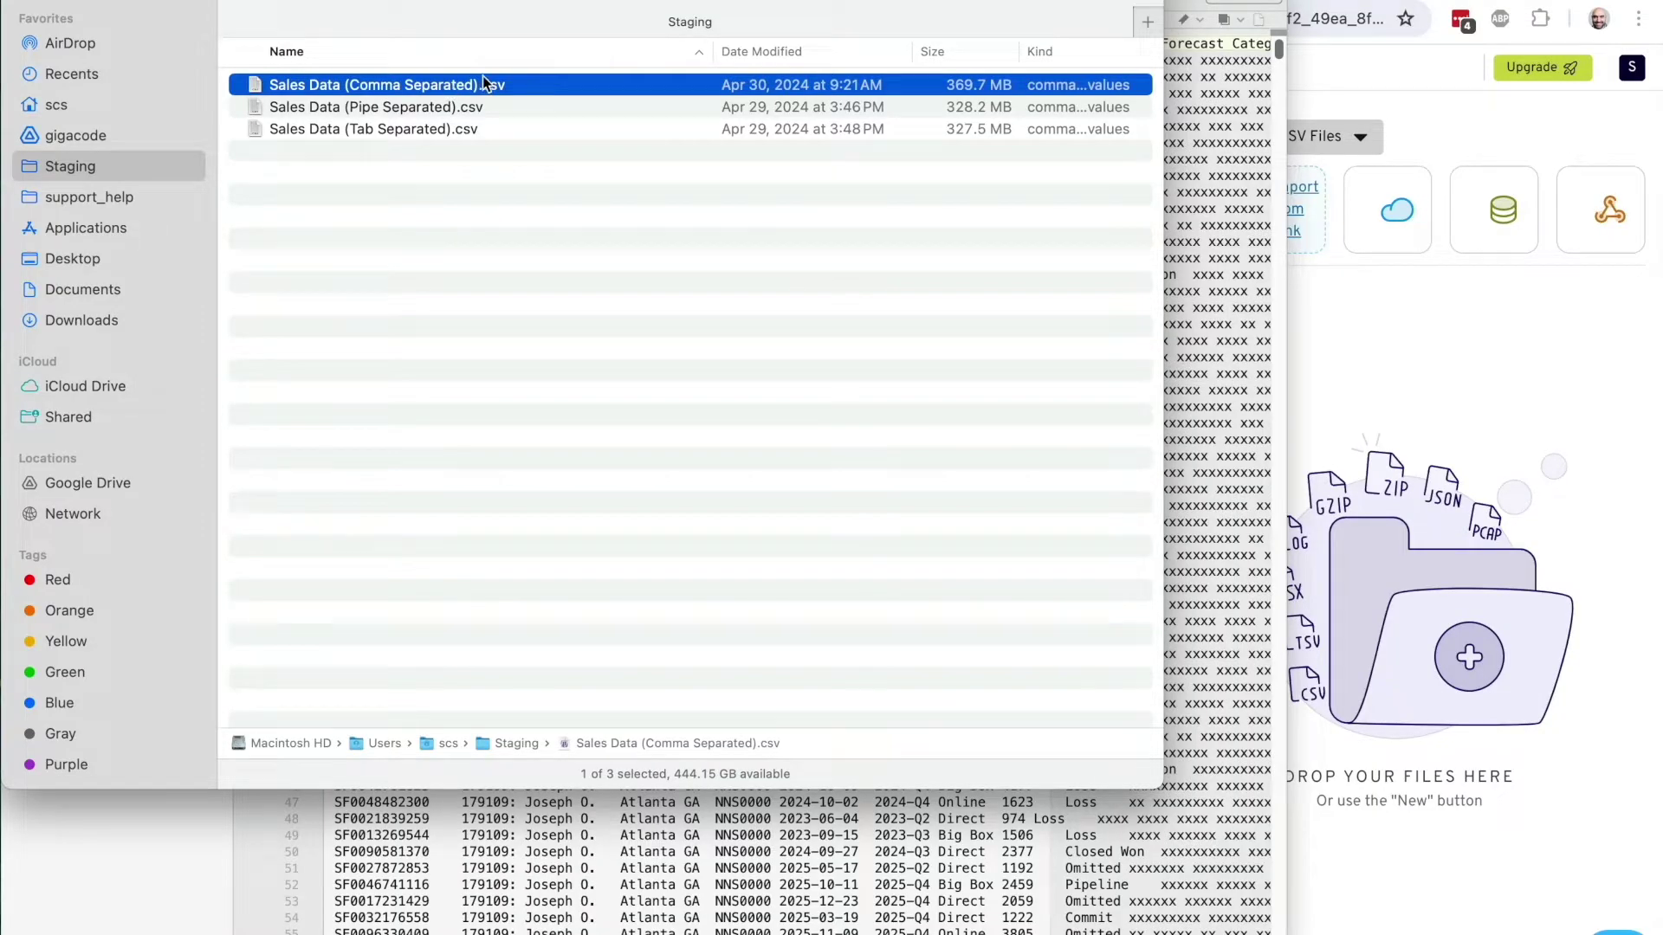
{"action": "key", "text": "Down"}
{"action": "key", "text": "Down"}
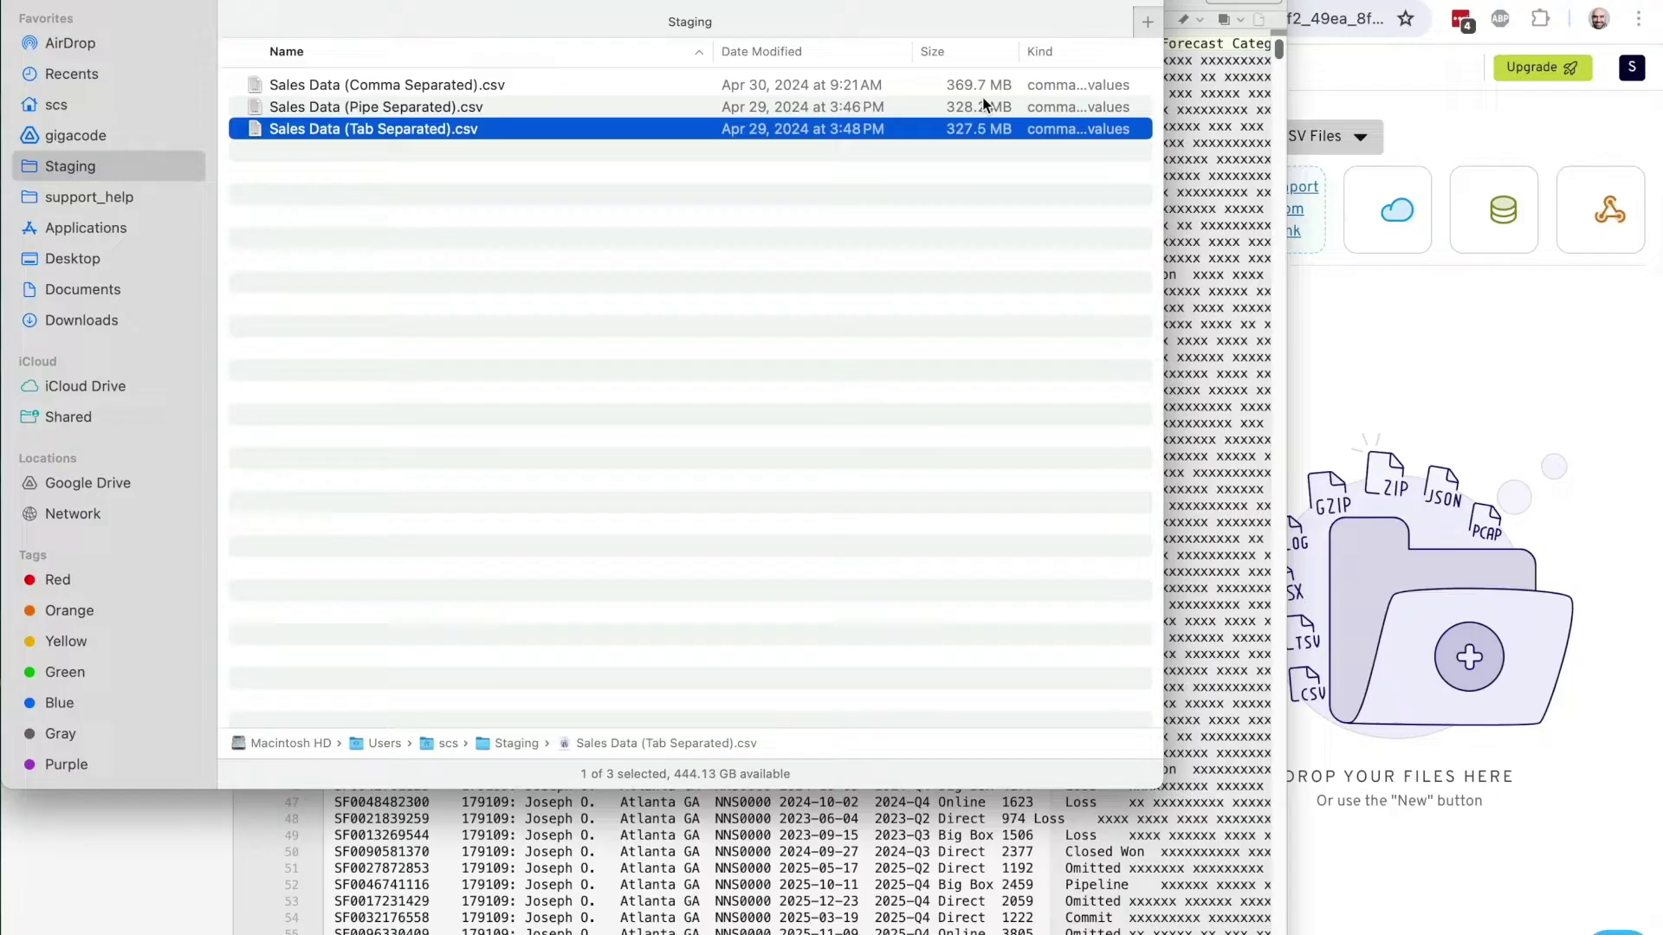
Open the selected CSVs in BBEdit and view the pipe- and comma-separated files' contents
{"action": "key", "text": "Return"}
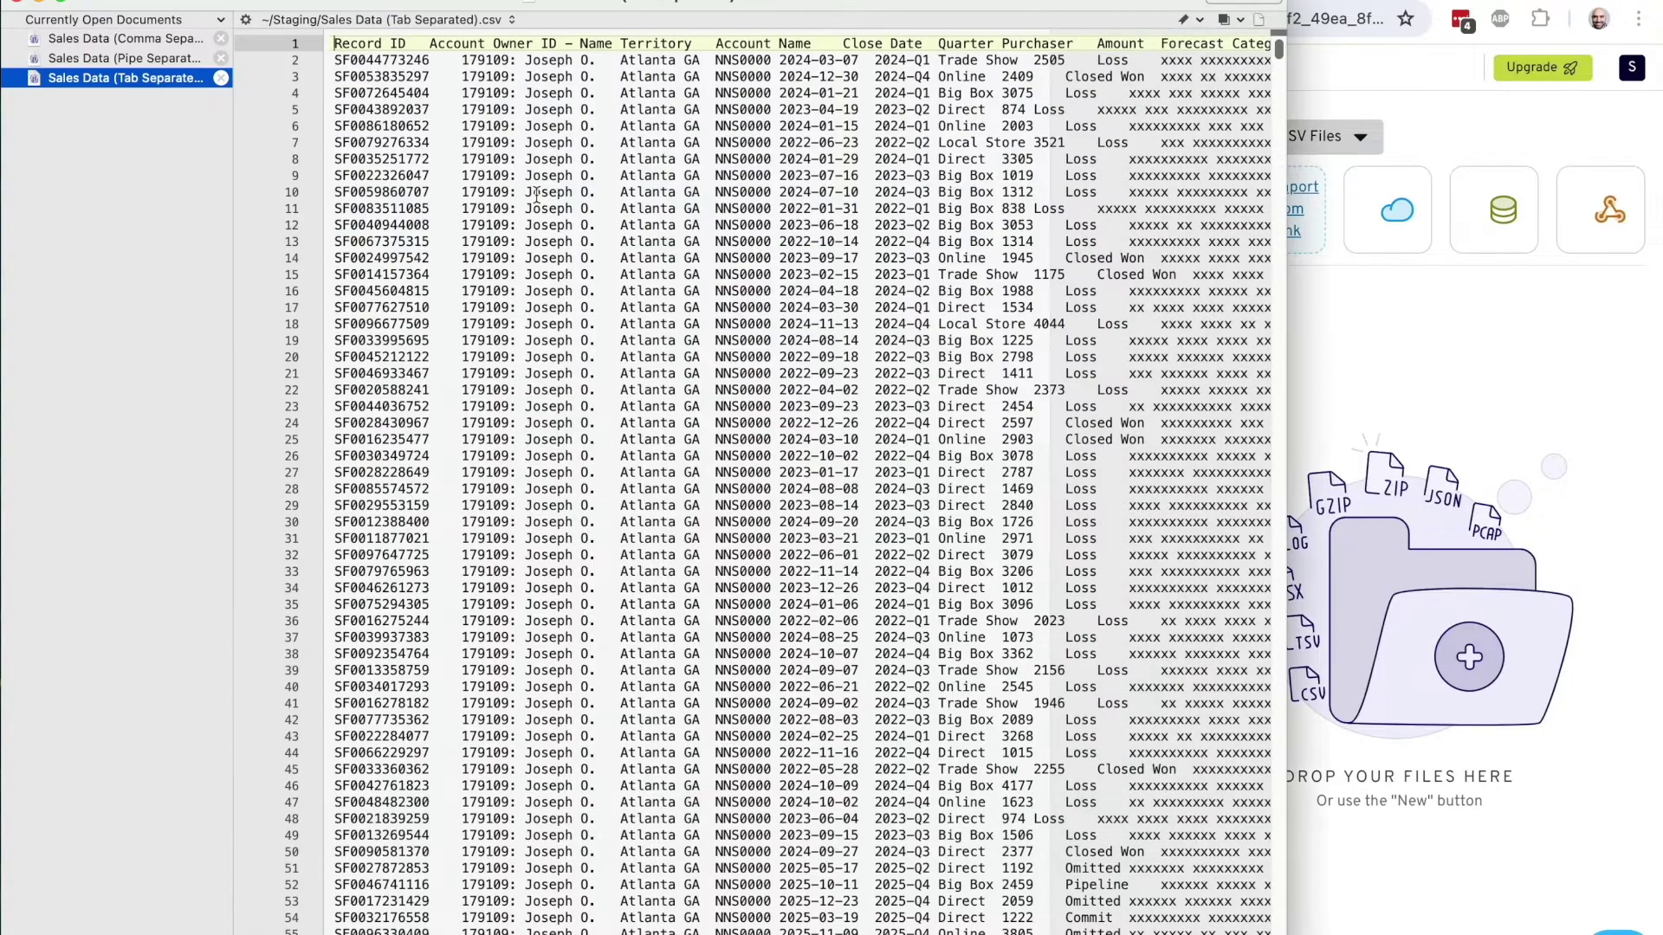
{"action": "left_click", "coordinate": [118, 61]}
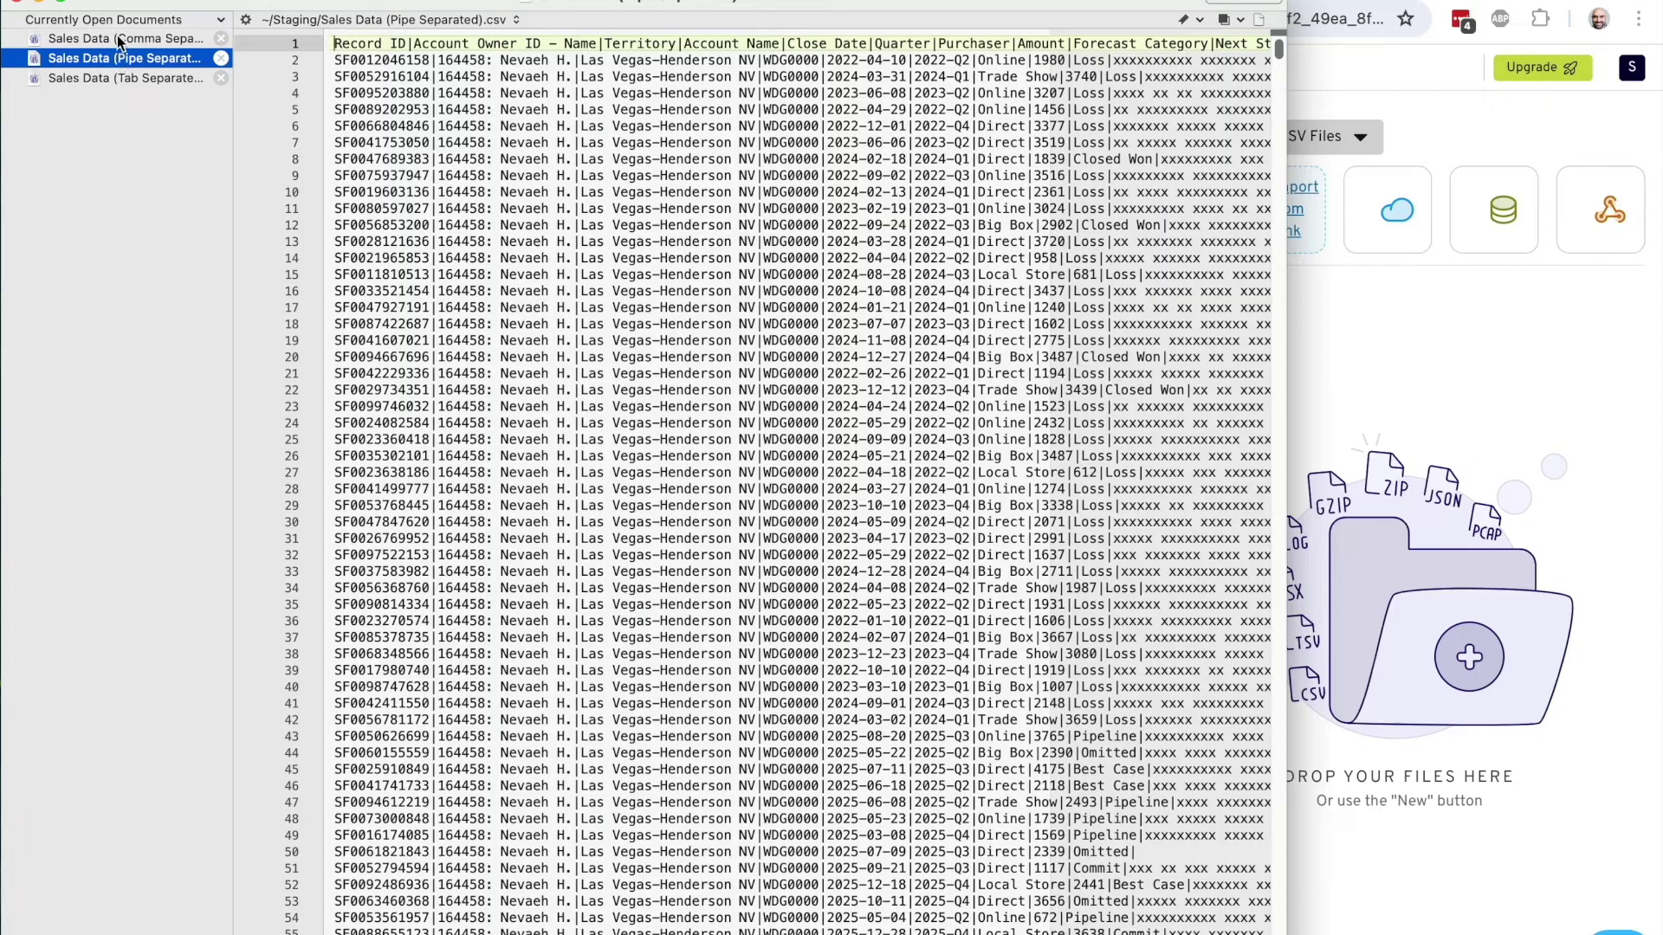
{"action": "left_click", "coordinate": [119, 40]}
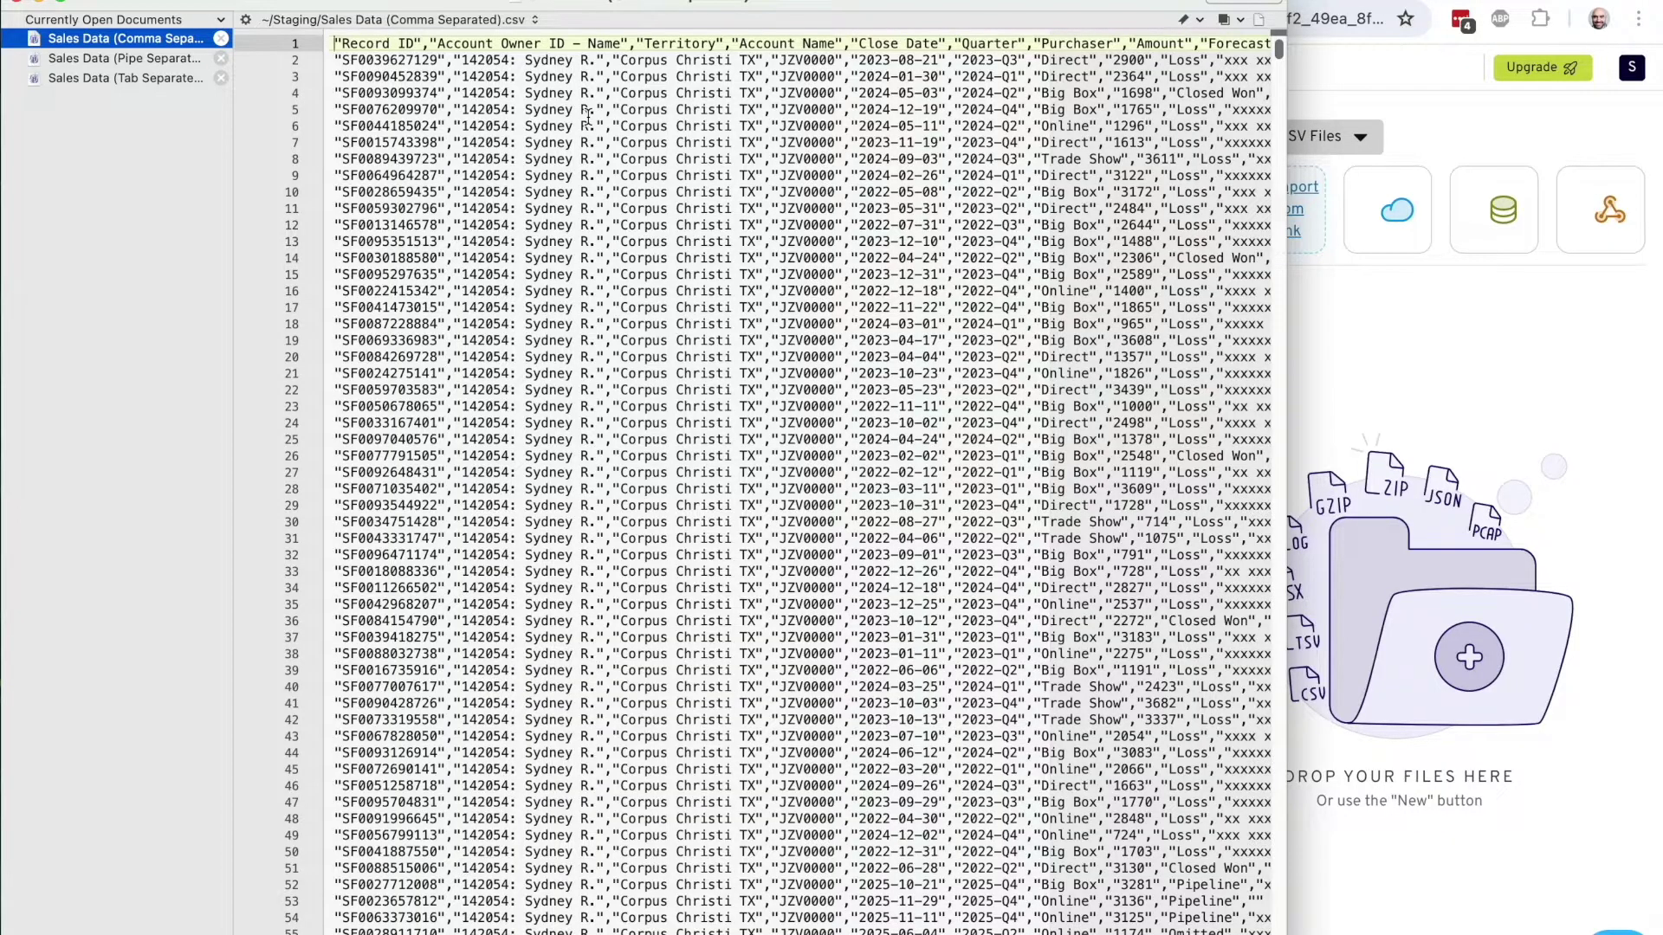
Select all three Sales Data CSVs in Staging and drag them into Gigasheet's upload area
{"action": "key", "text": "super+Tab"}
{"action": "left_click", "coordinate": [494, 179]}
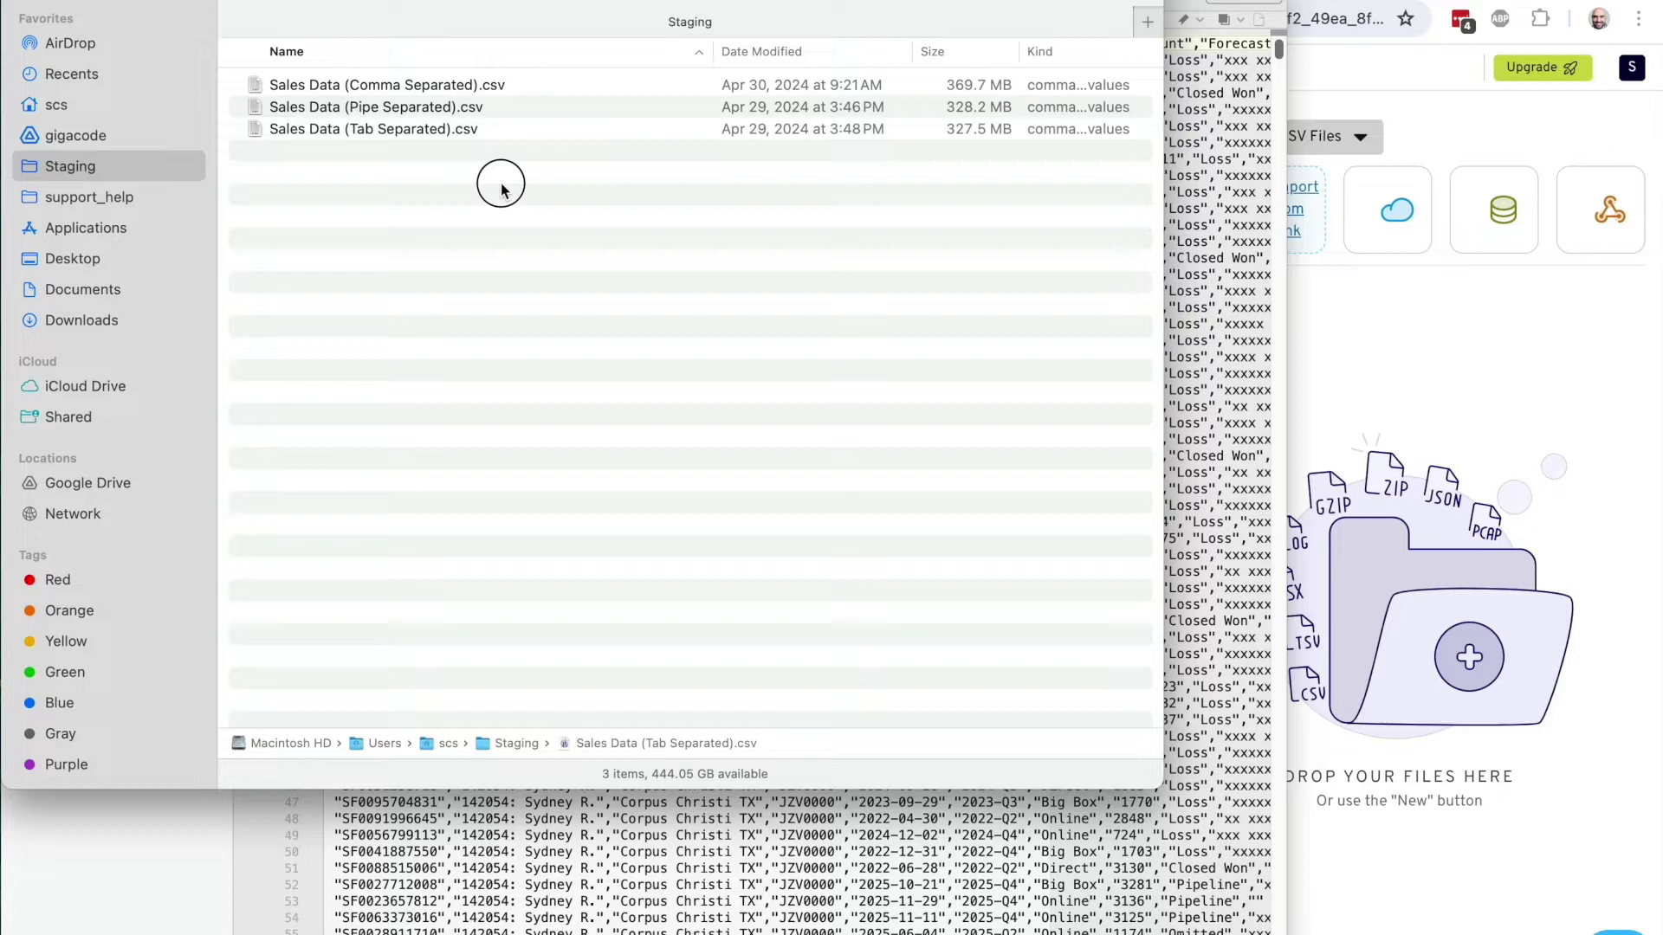
{"action": "key", "text": "super+a"}
{"action": "left_click_drag", "start_coordinate": [632, 122], "coordinate": [1467, 419]}
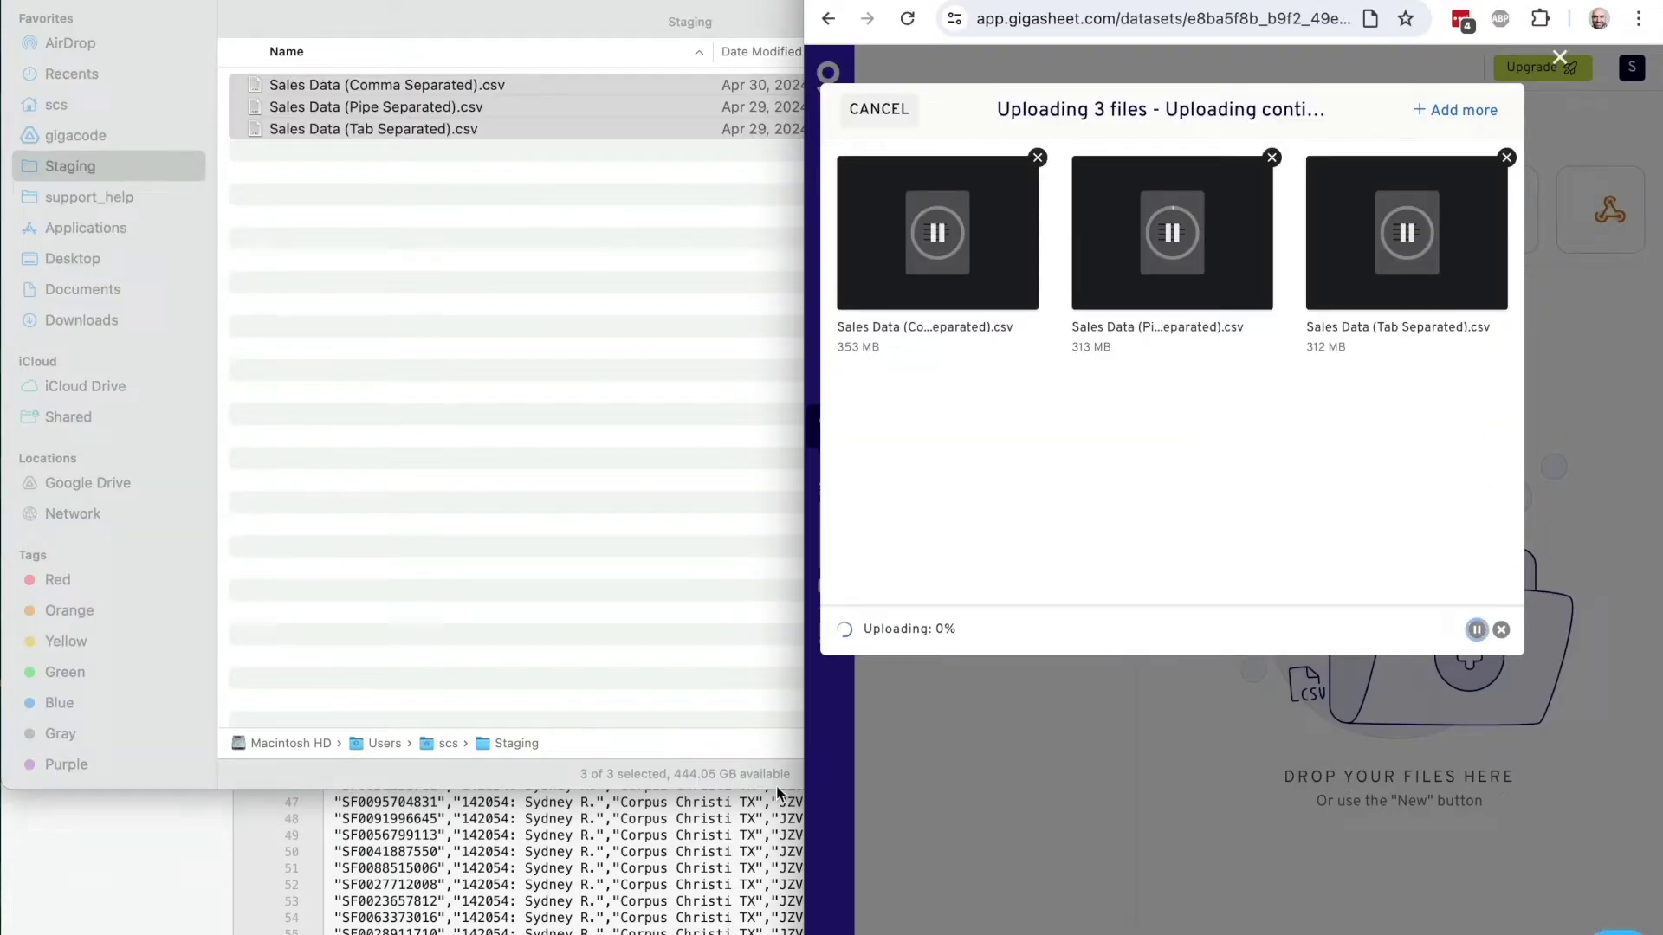
{"action": "left_click_drag", "start_coordinate": [808, 783], "coordinate": [84, 716]}
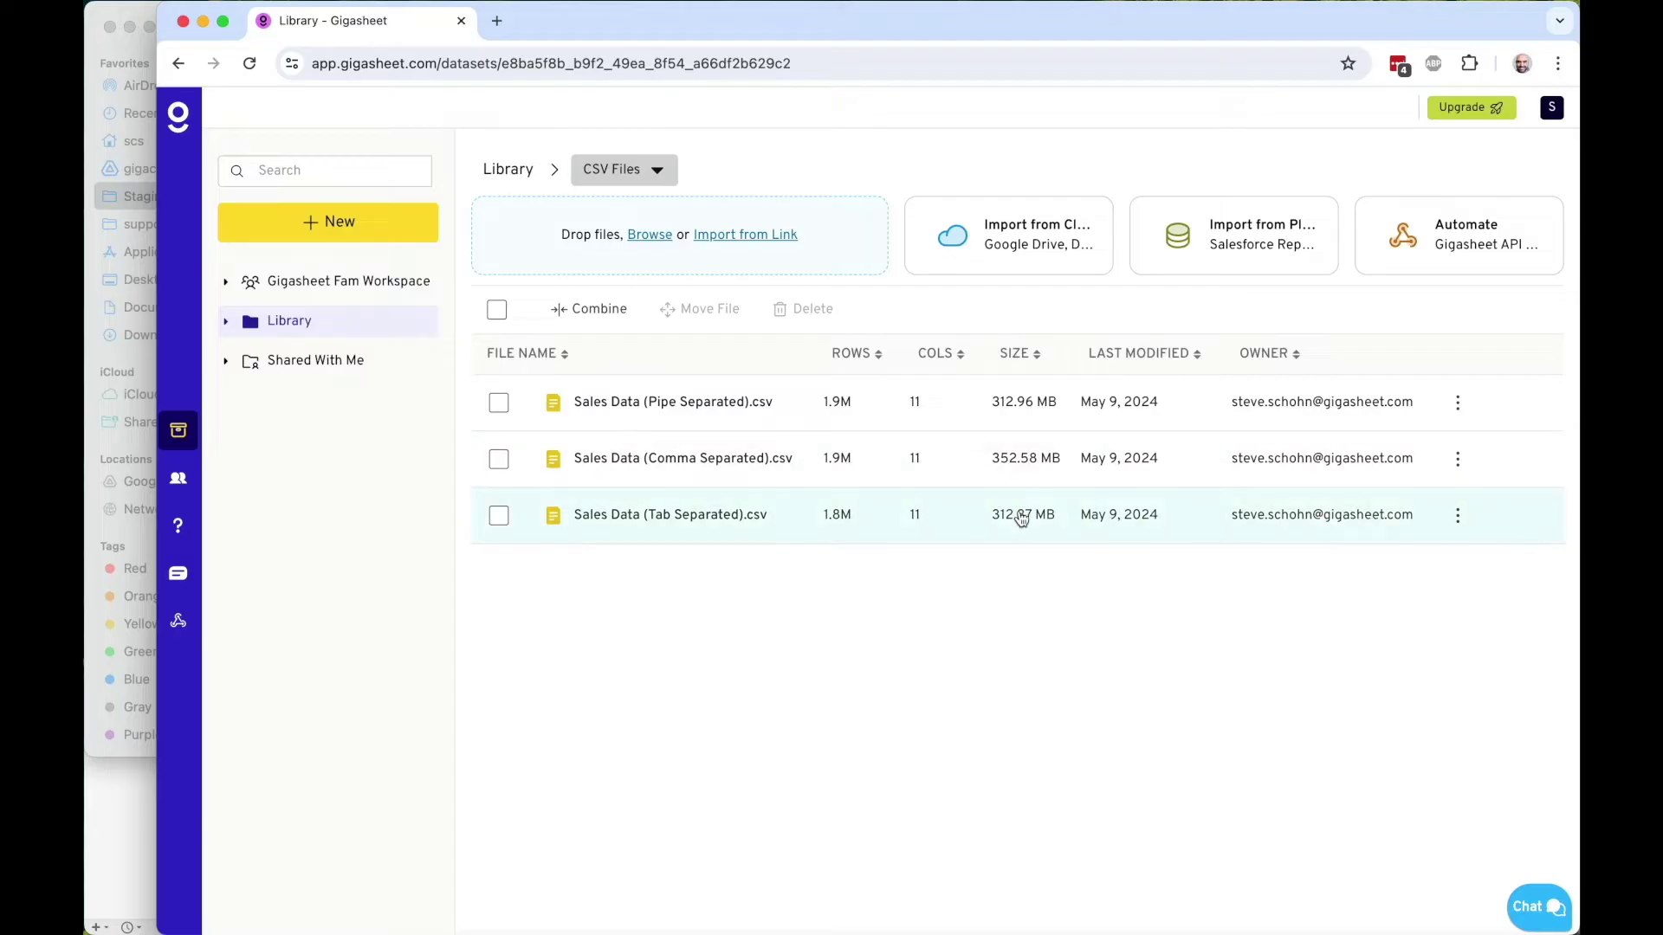
Deselect the three sales files in Finder and bring the Gigasheet browser back to the front
{"action": "left_click", "coordinate": [100, 364]}
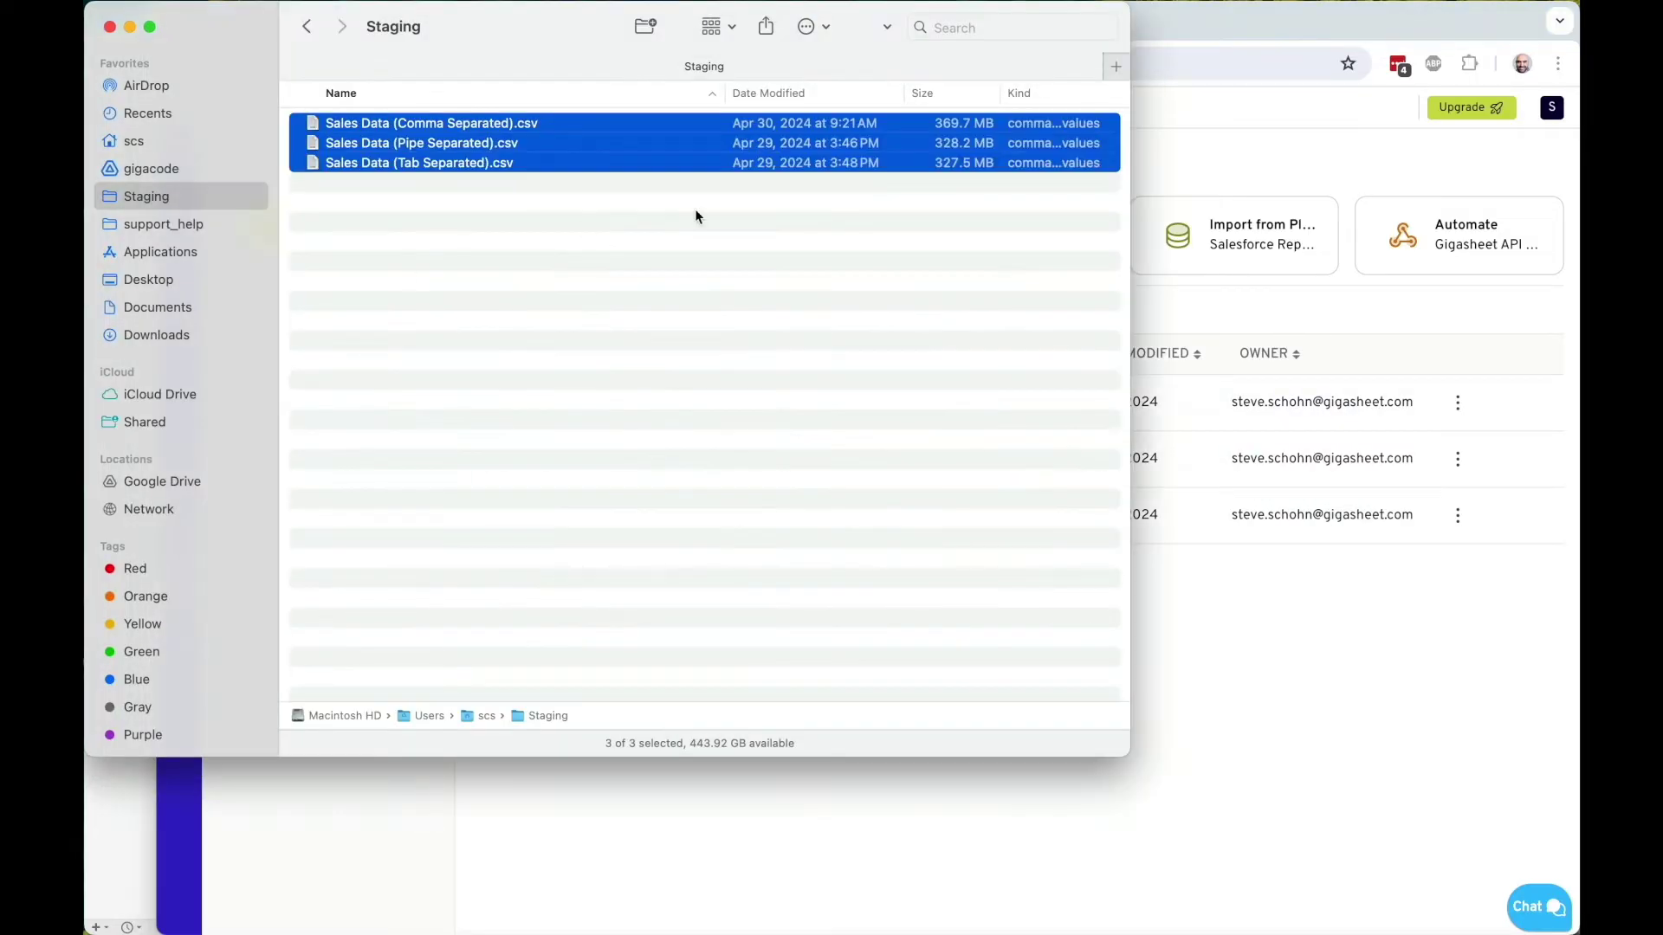
{"action": "left_click", "coordinate": [910, 216]}
{"action": "left_click", "coordinate": [1233, 678]}
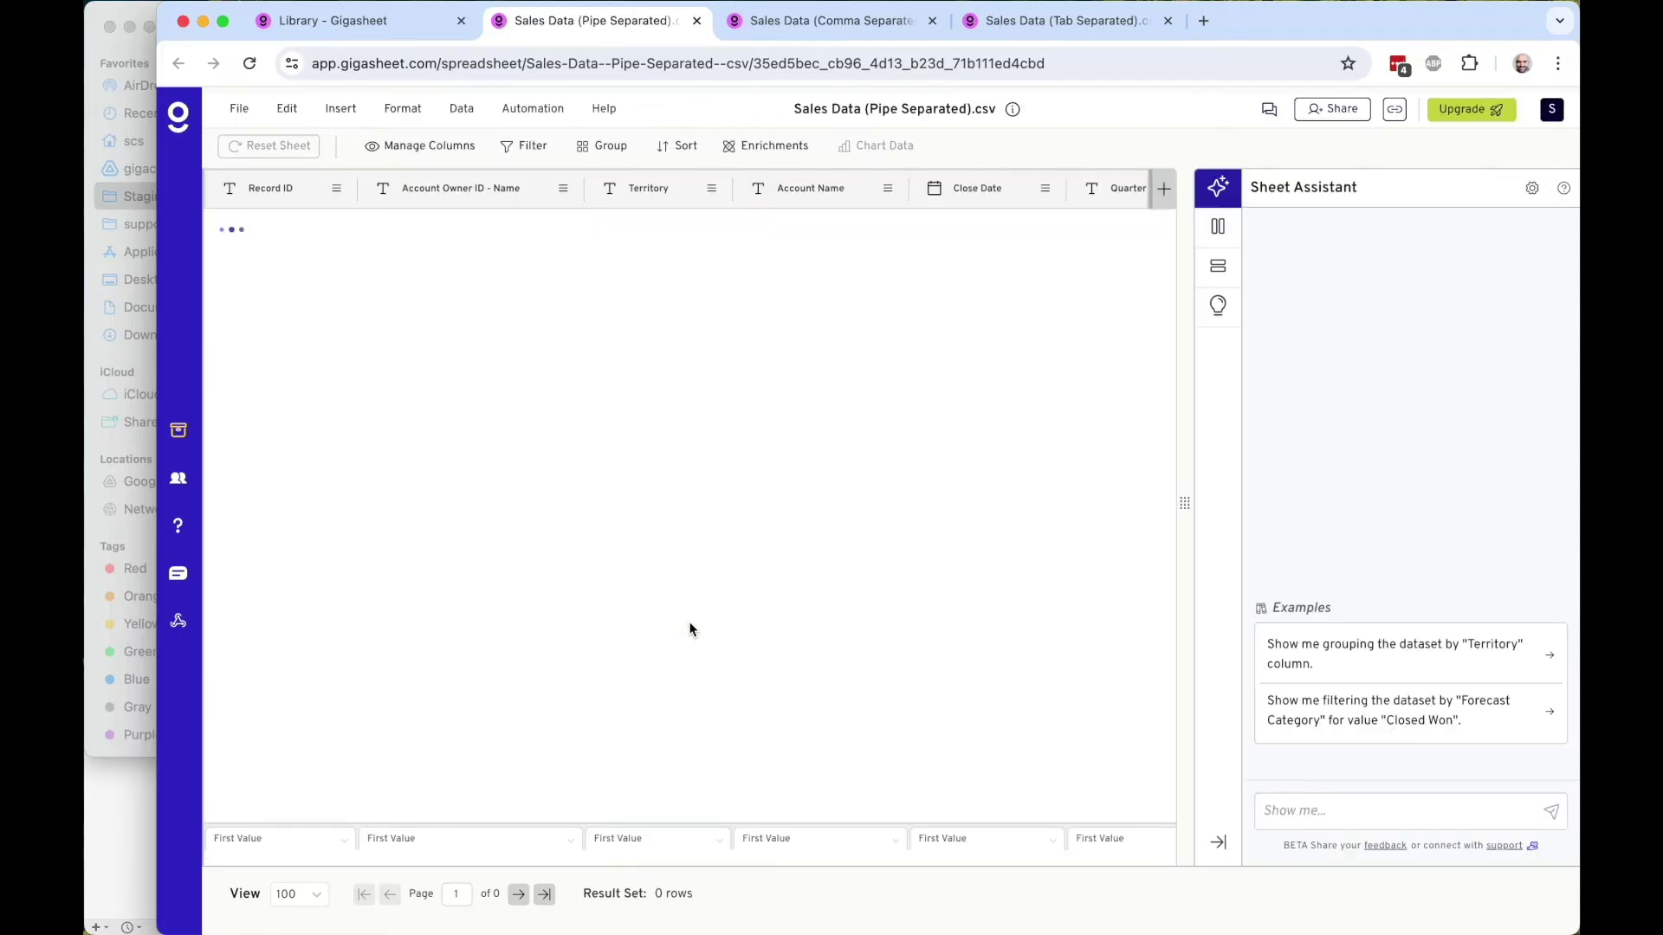
Switch from the Comma to the Tab Separated sheet and show its Columns panel
{"action": "left_click", "coordinate": [821, 26]}
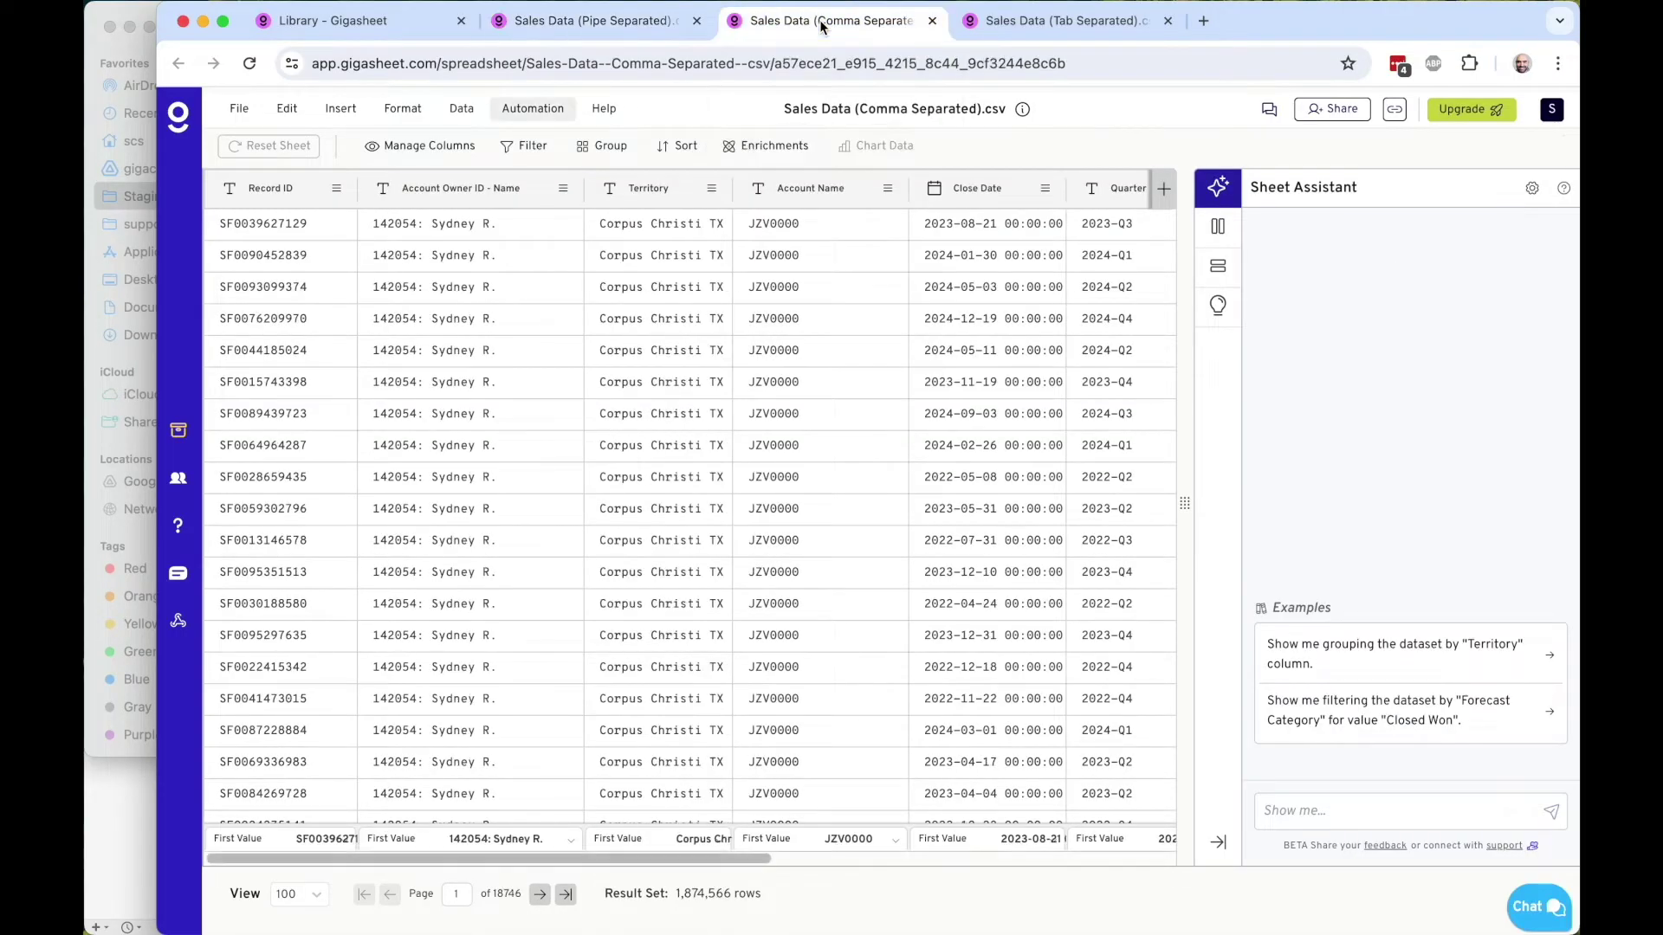
{"action": "left_click", "coordinate": [1056, 26]}
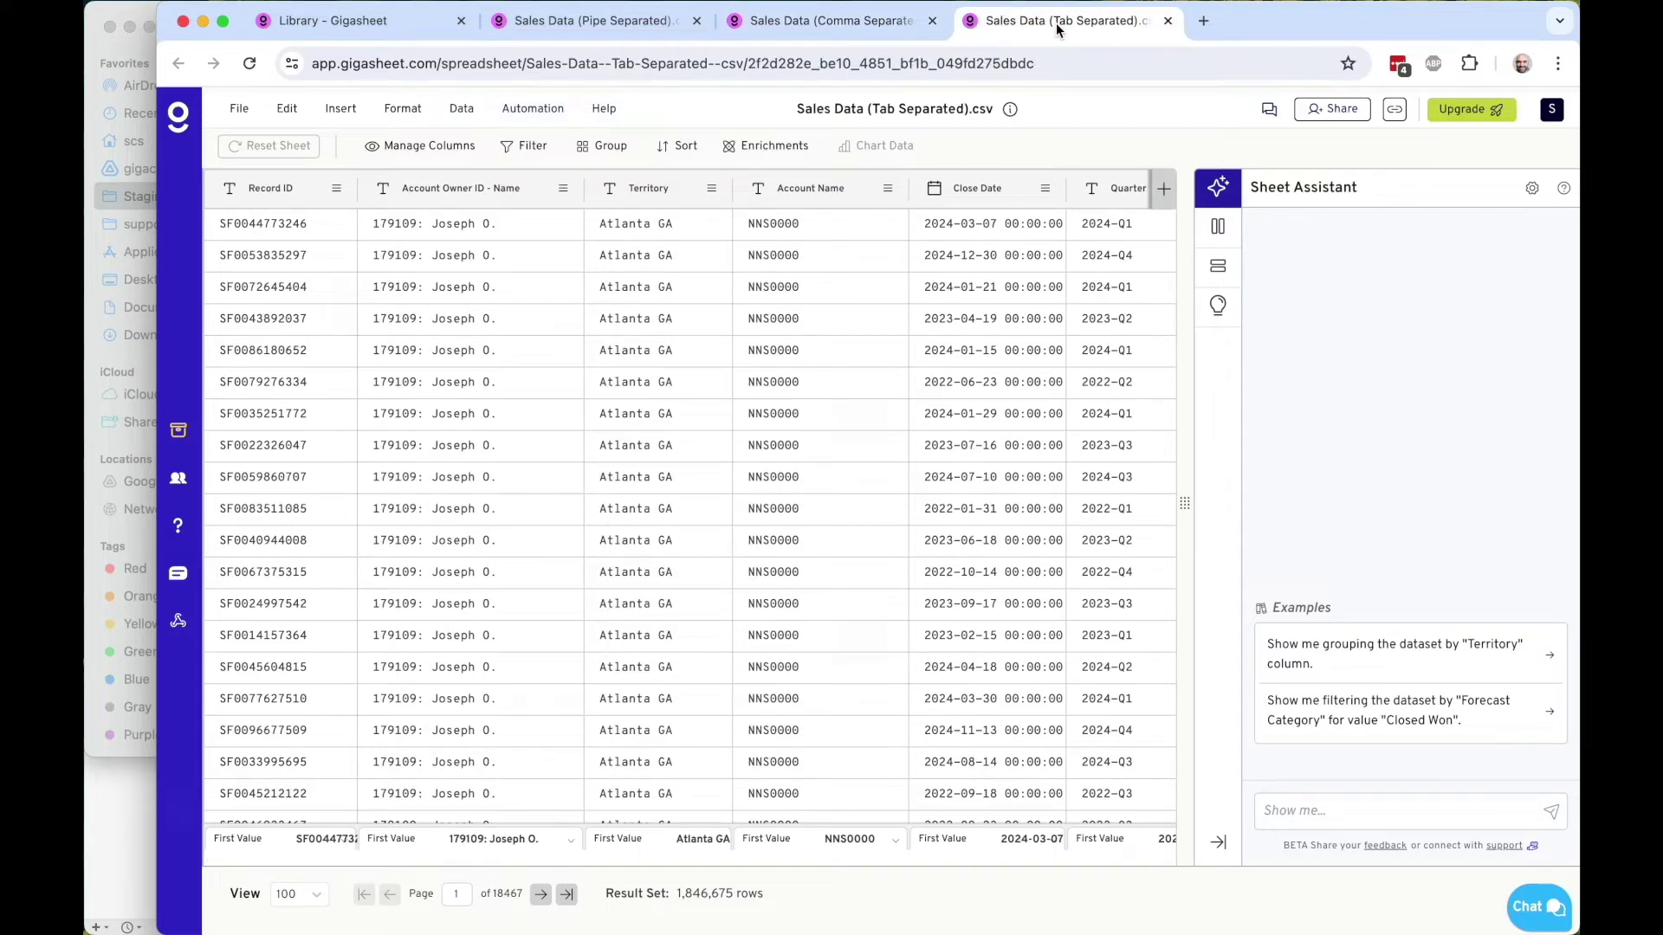
{"action": "left_click", "coordinate": [1218, 226]}
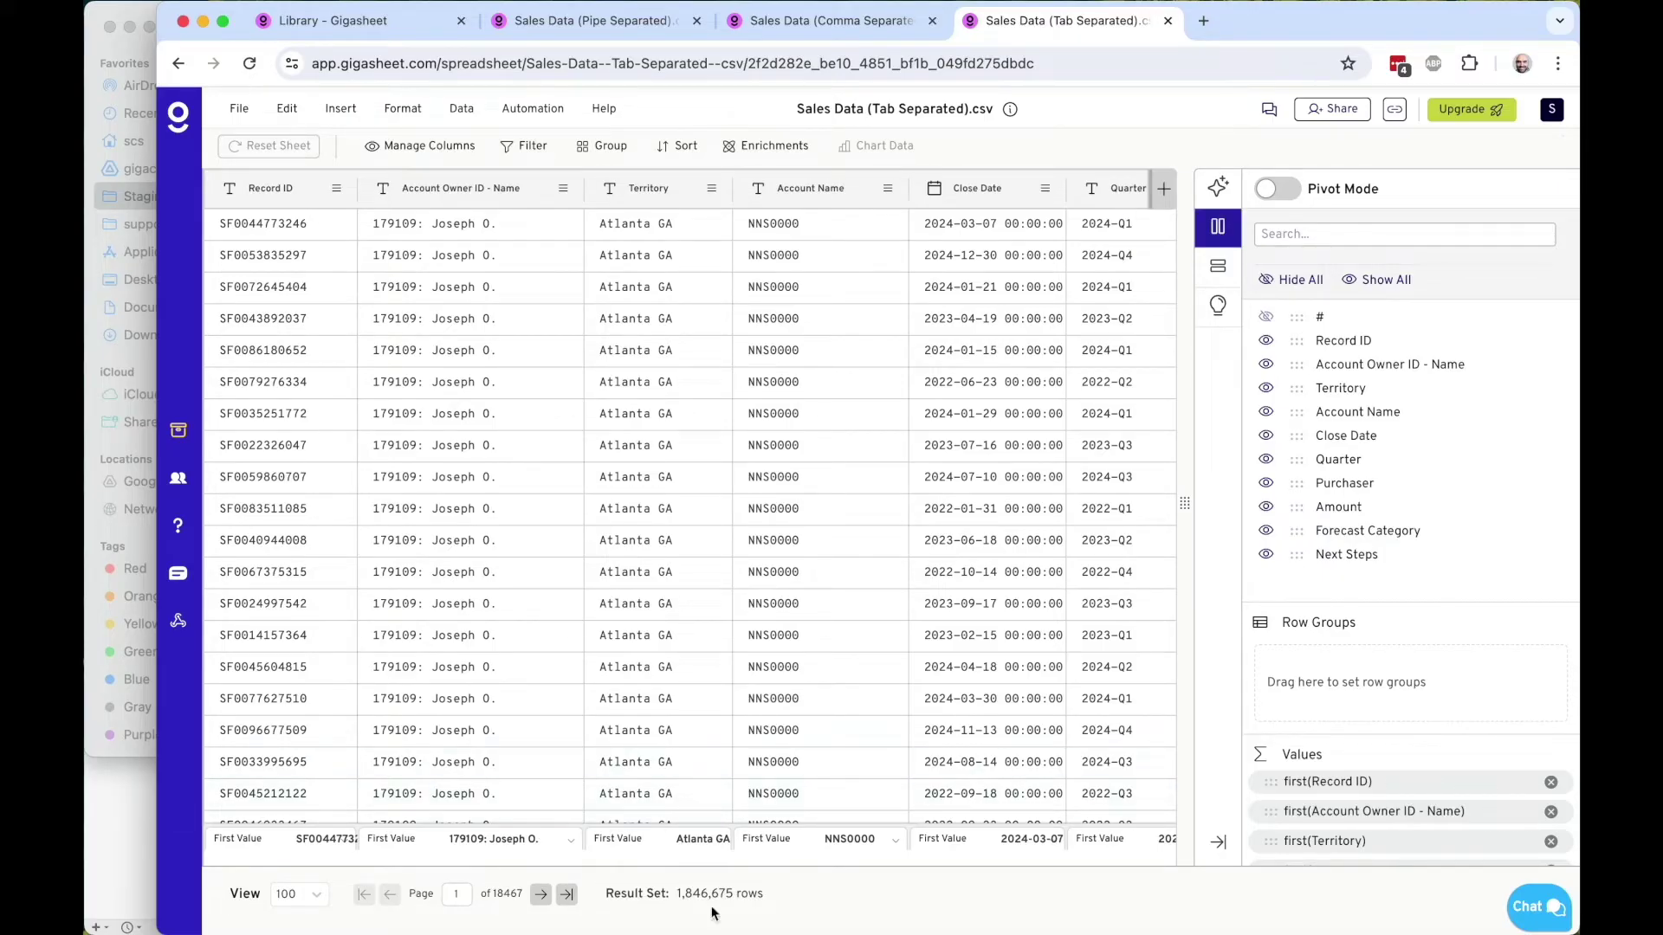
Highlight the row count, then drag Account Name above Account Owner ID - Name
{"action": "left_click_drag", "start_coordinate": [676, 894], "coordinate": [773, 901]}
{"action": "left_click_drag", "start_coordinate": [1299, 412], "coordinate": [1303, 364]}
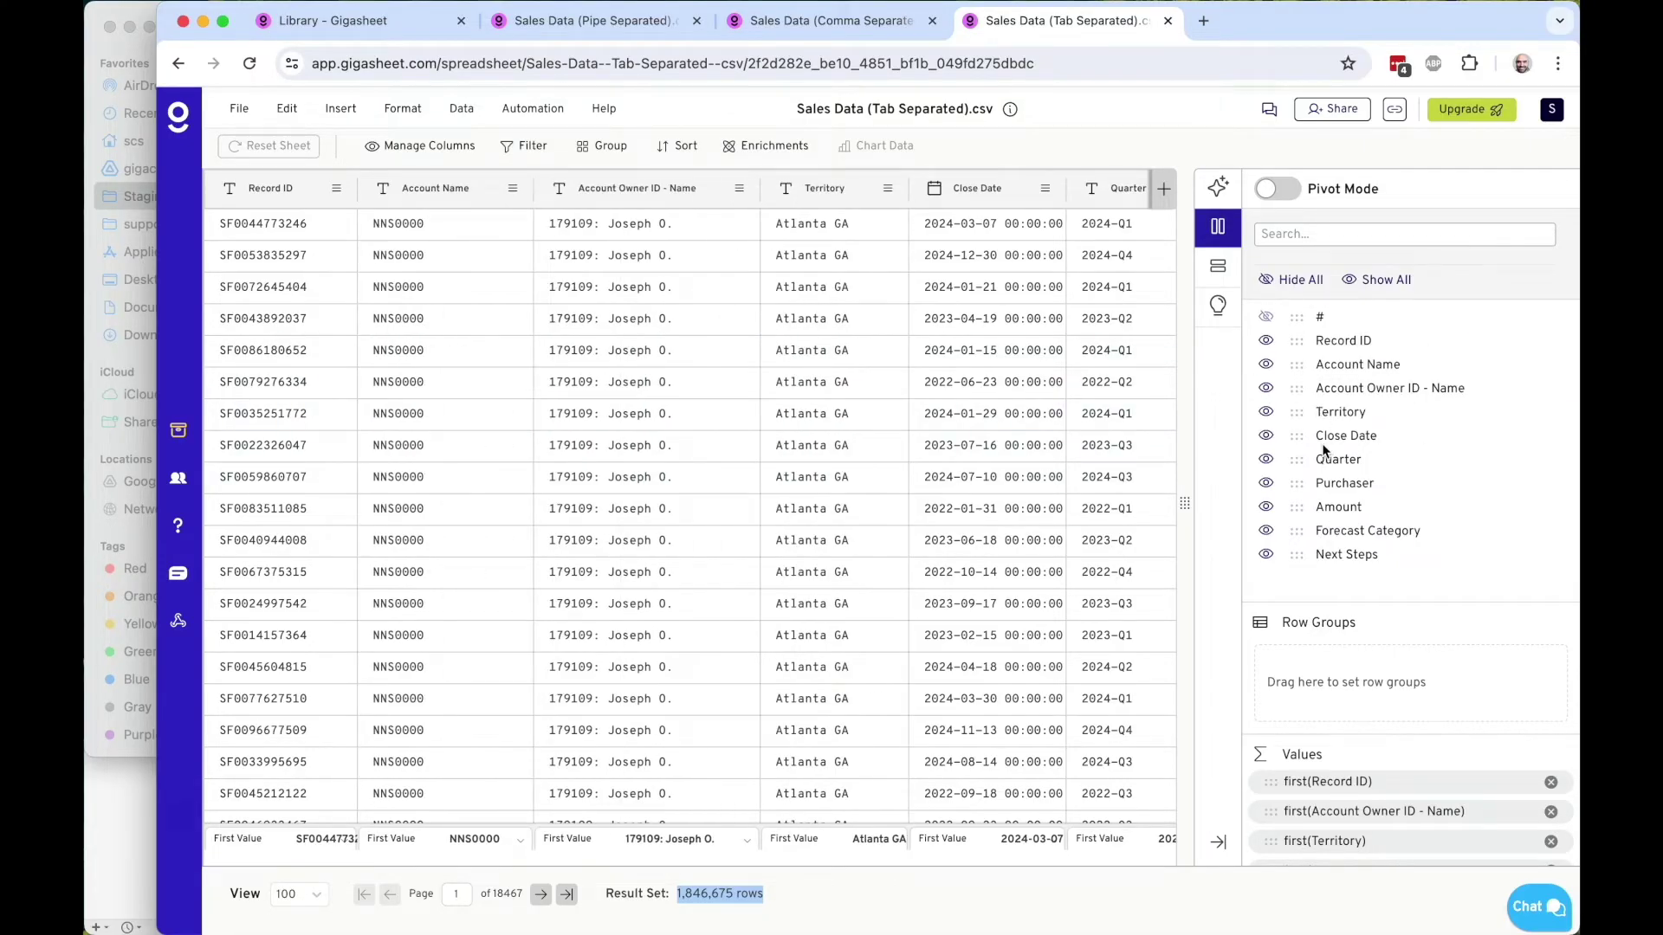
Filter Account Owner ID - Name to Equals the first owner value
{"action": "left_click", "coordinate": [739, 187]}
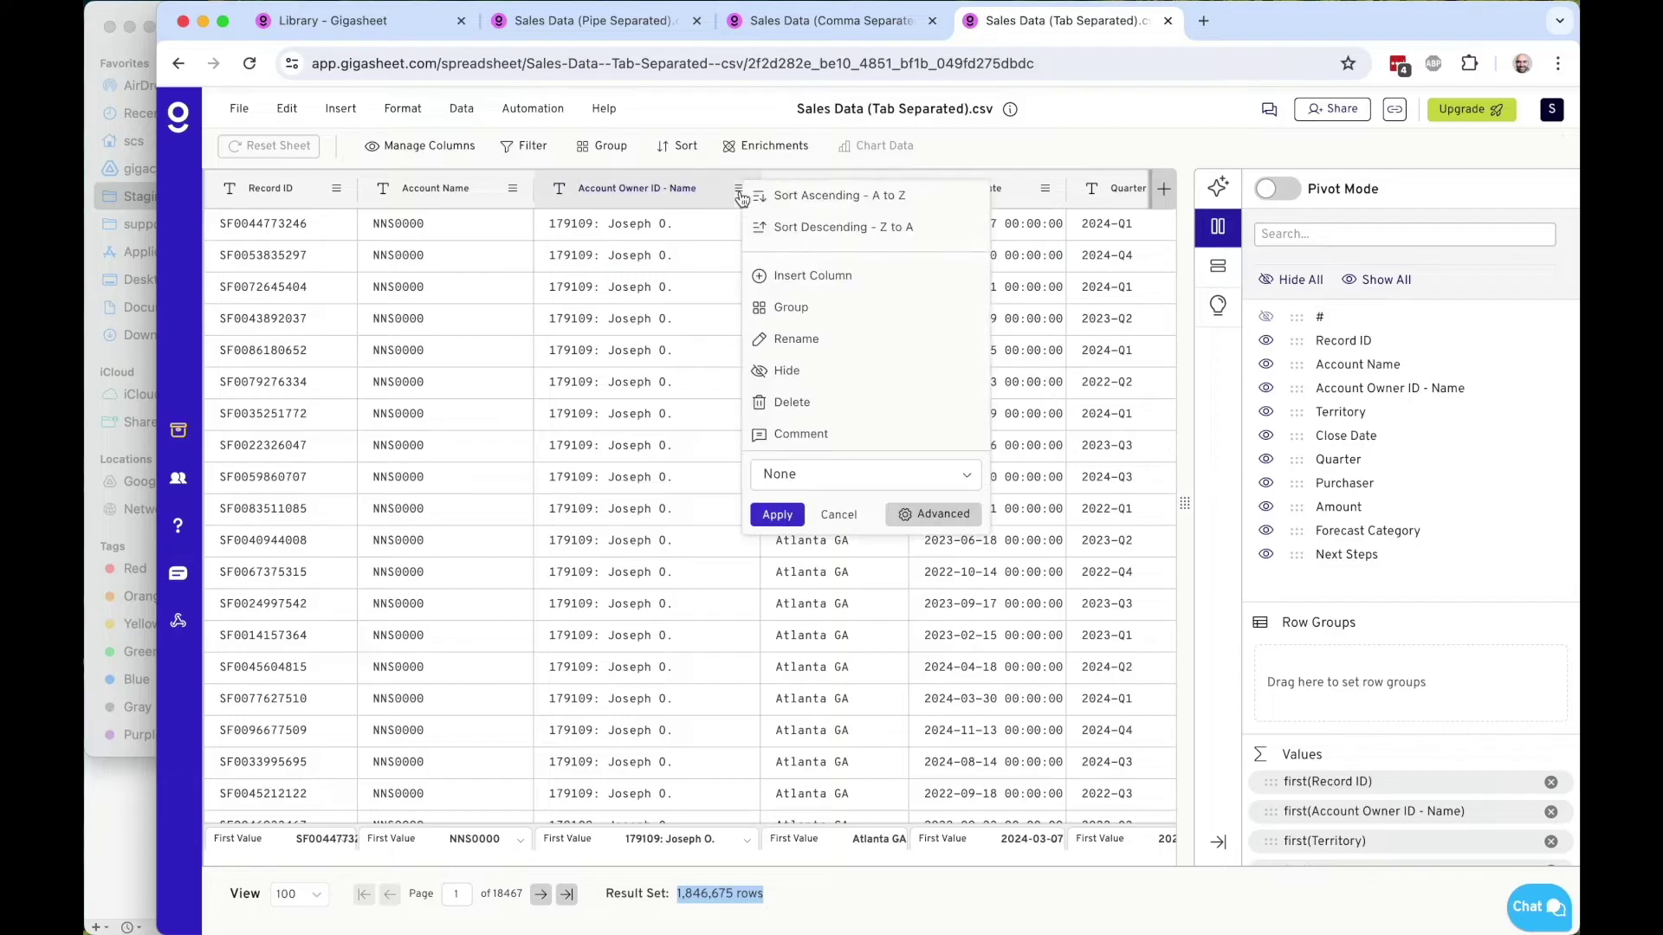
{"action": "left_click", "coordinate": [850, 480]}
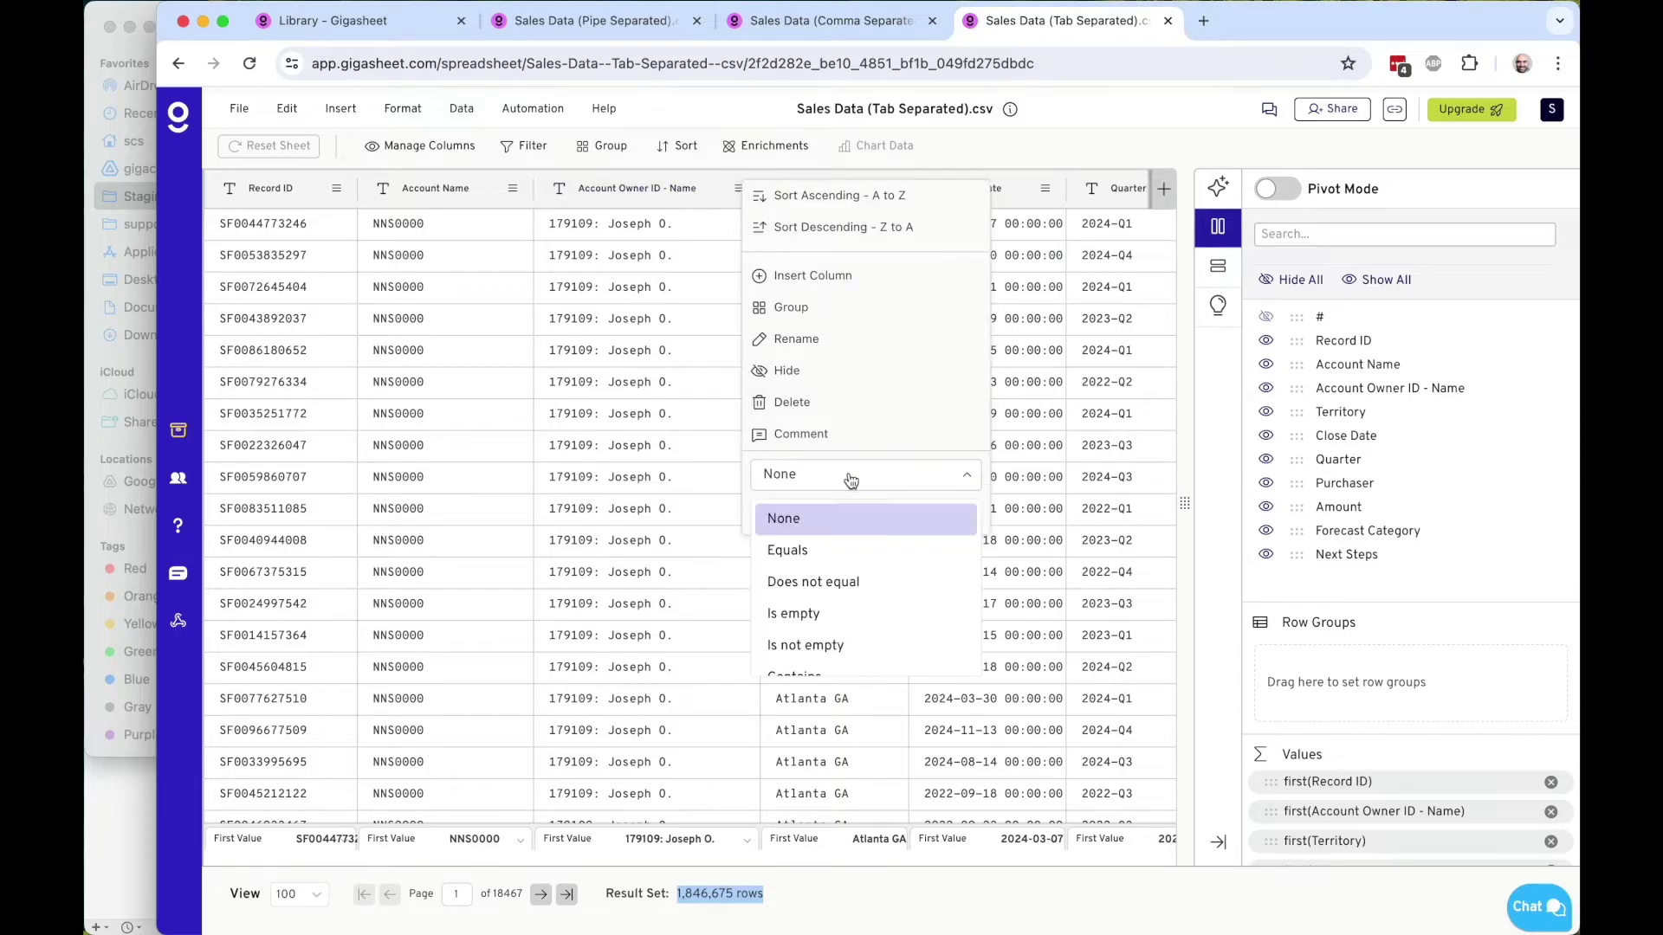
{"action": "left_click", "coordinate": [833, 547]}
{"action": "left_click", "coordinate": [771, 606]}
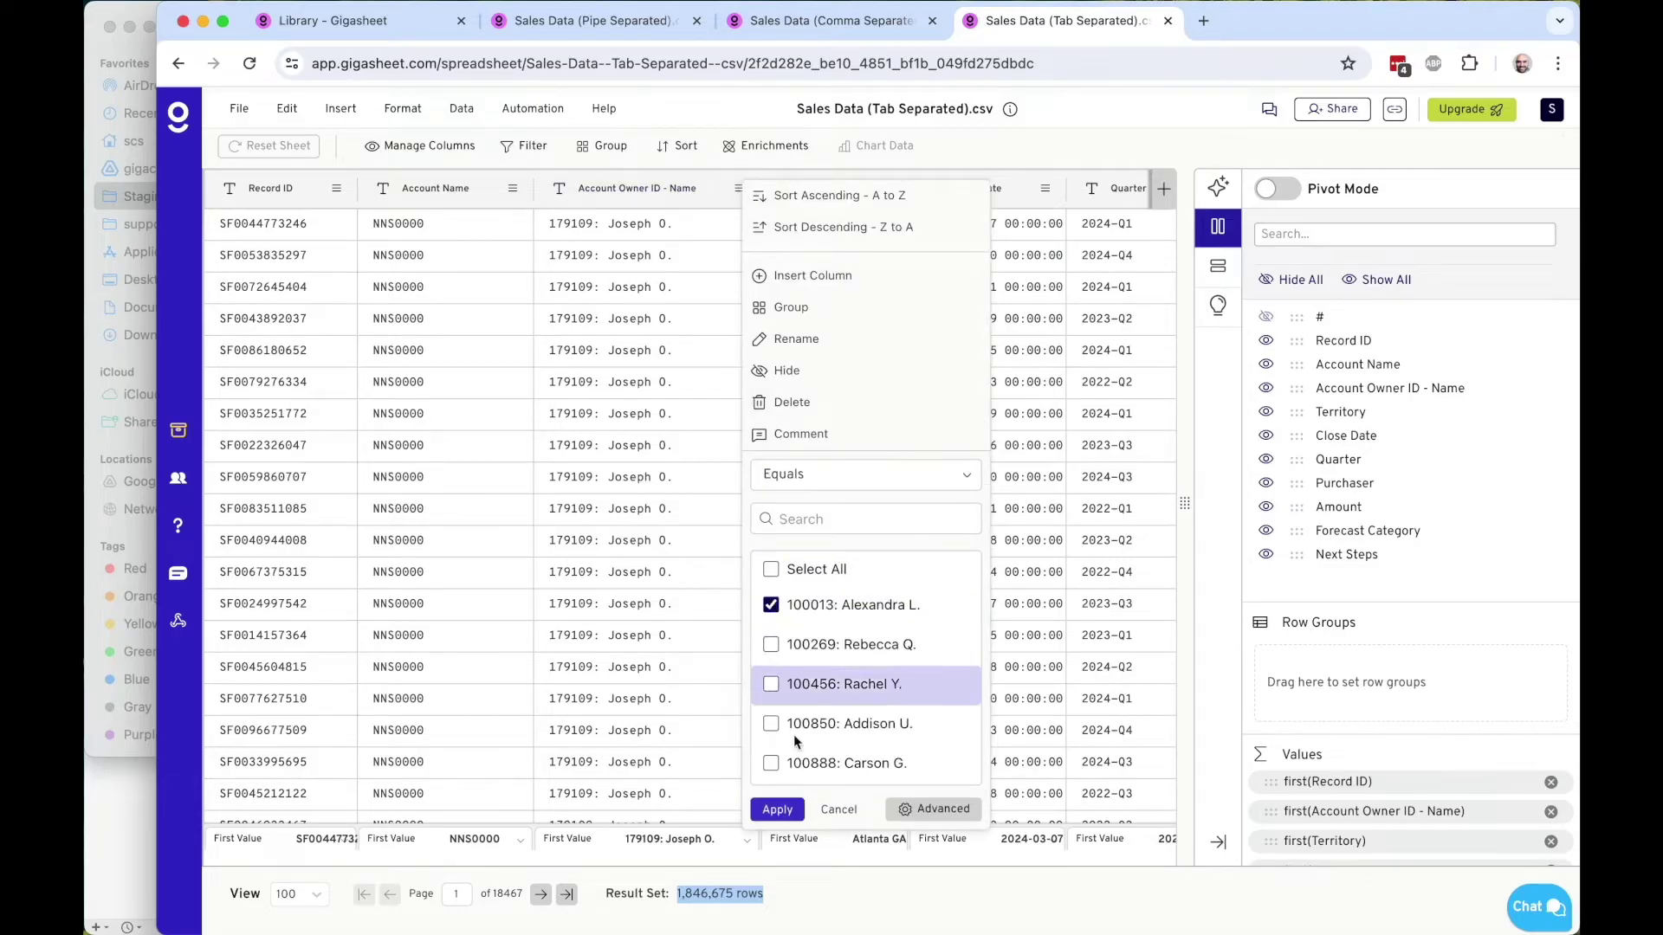
{"action": "left_click", "coordinate": [777, 809]}
Highlight the filtered 2,600 and total 1,846,675 row counts
{"action": "left_click", "coordinate": [845, 911]}
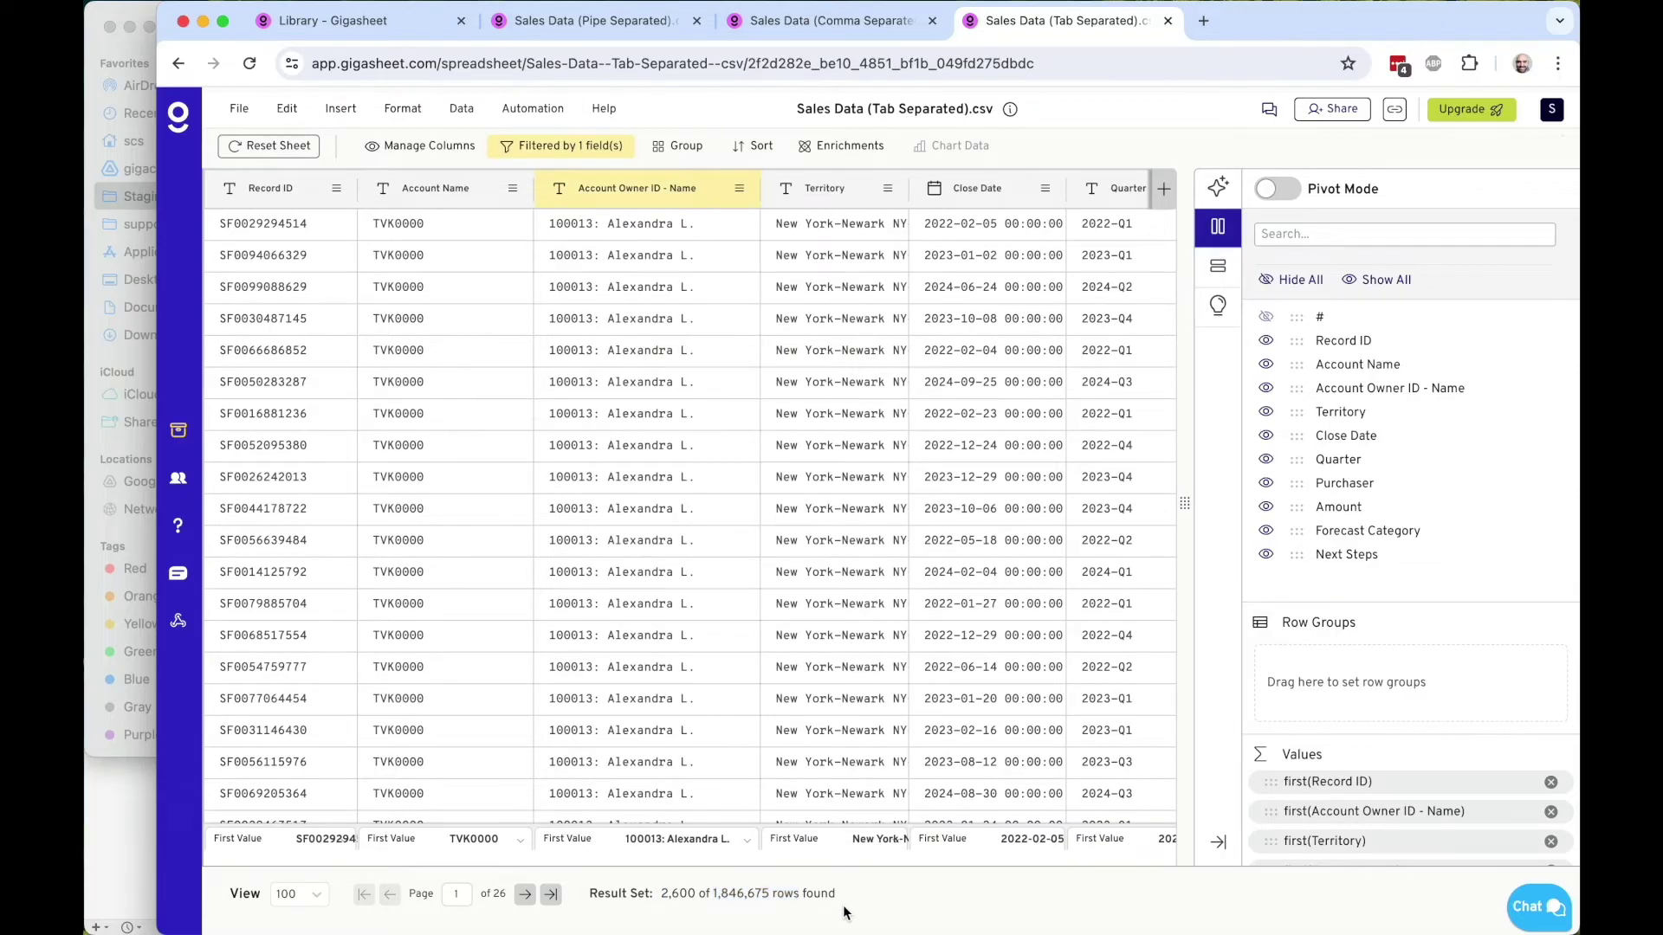
{"action": "double_click", "coordinate": [660, 895]}
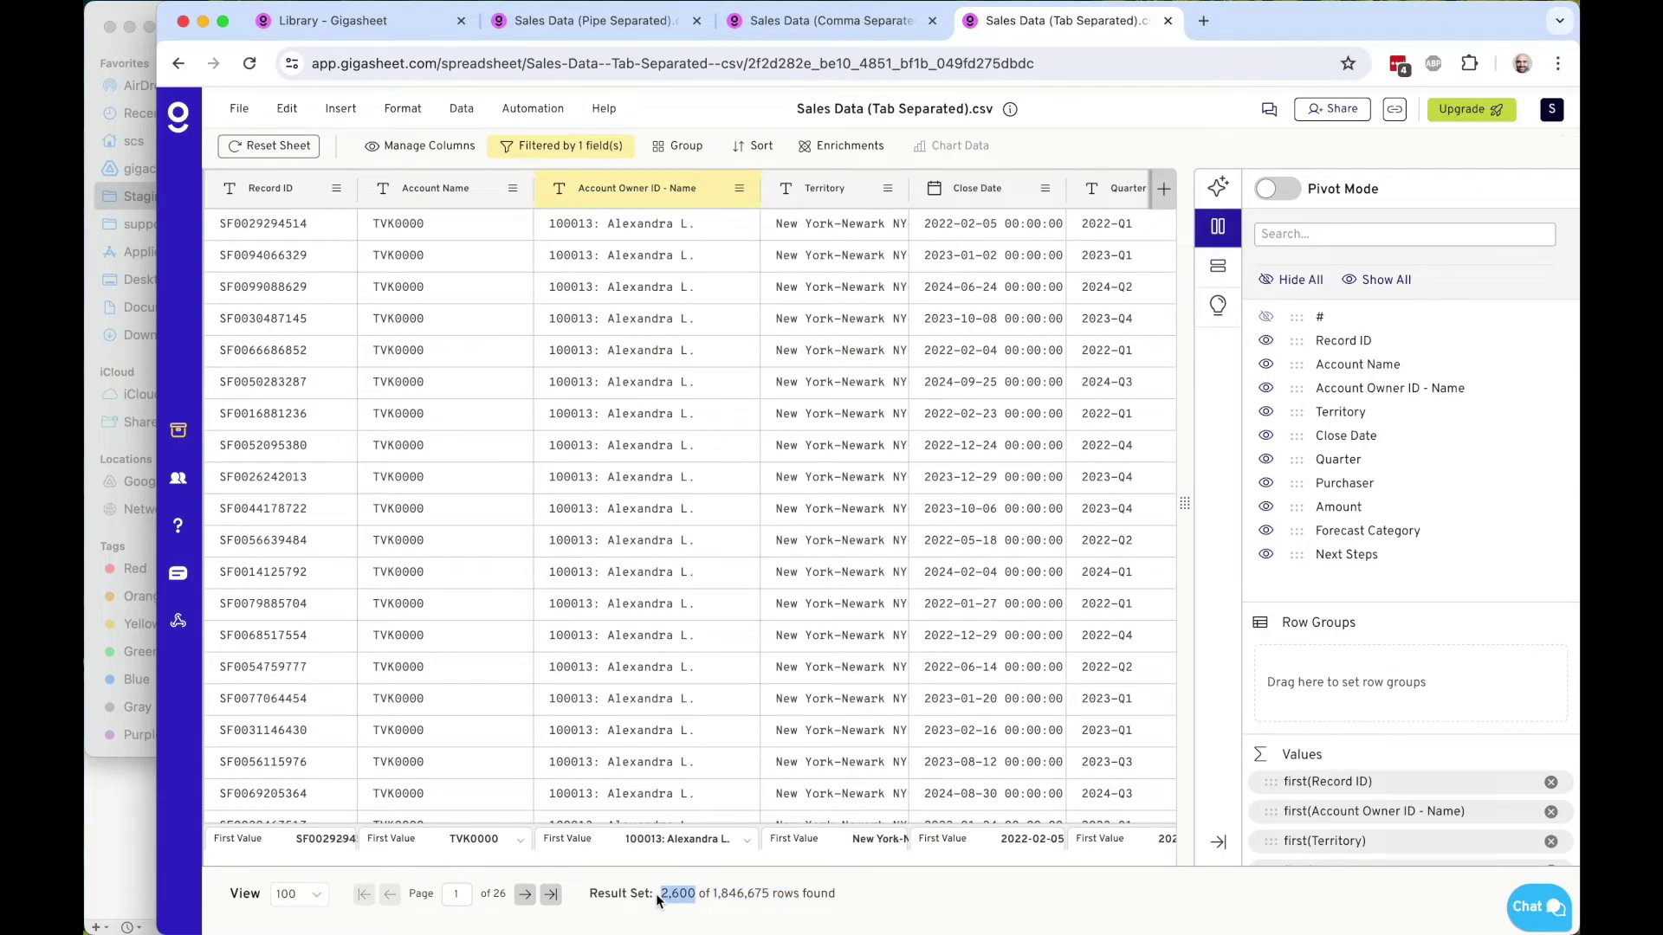
{"action": "double_click", "coordinate": [747, 894]}
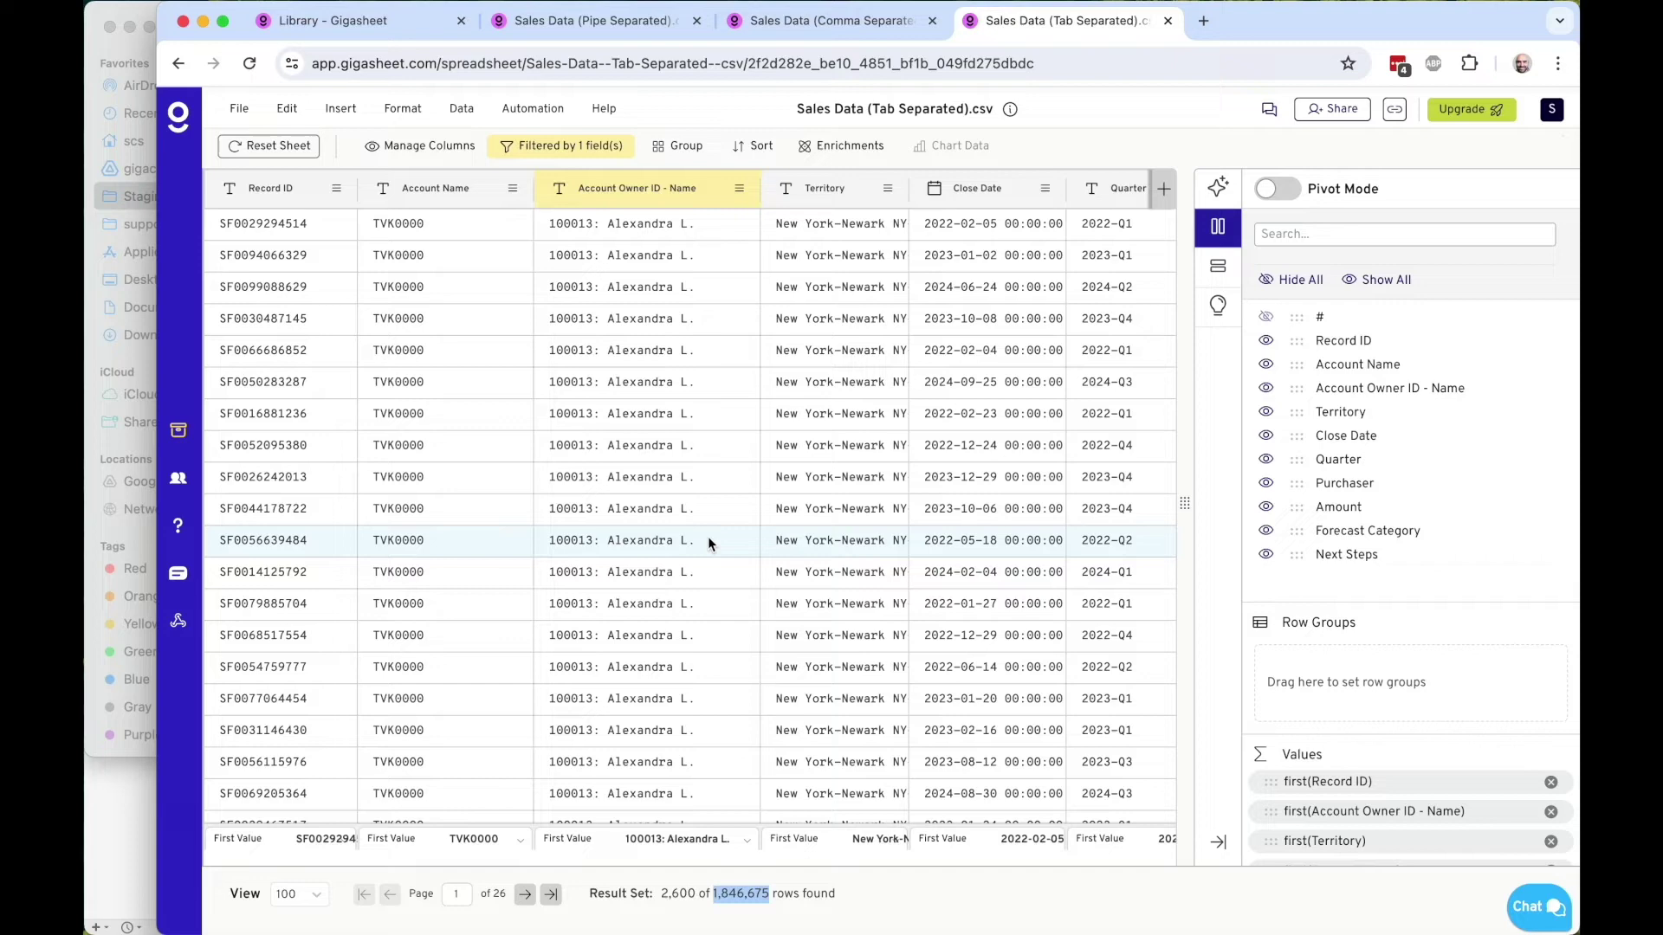
{"action": "scroll", "coordinate": [708, 537], "scroll_direction": "right", "scroll_amount": 5}
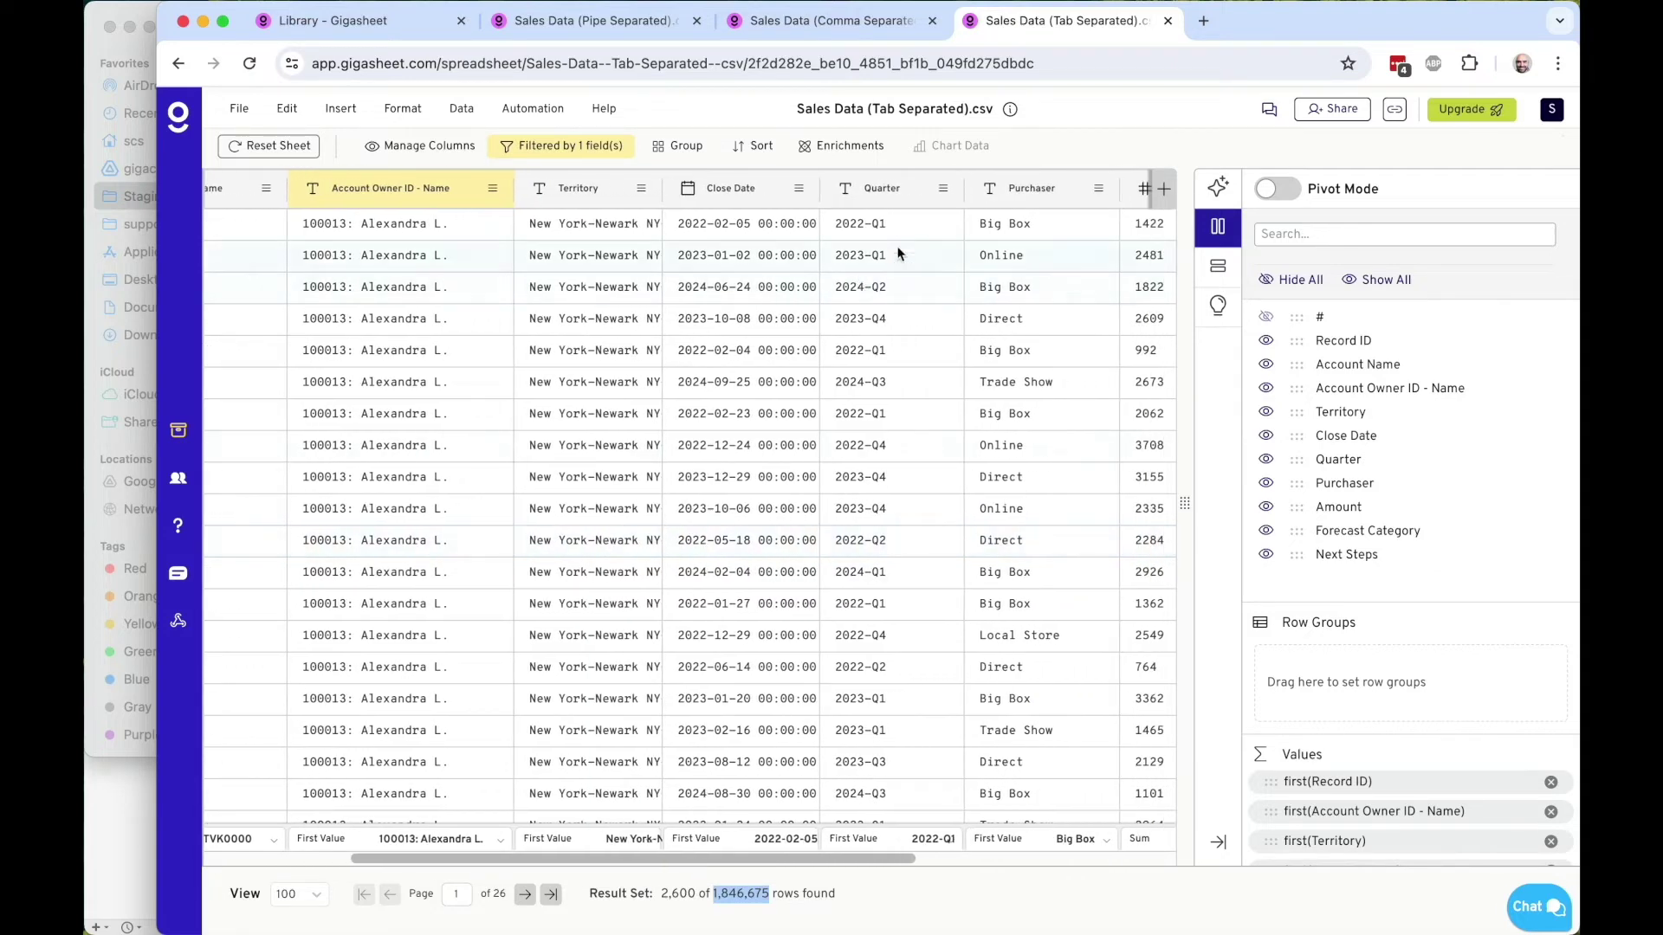
Group the filtered sheet by Quarter and scroll through the quarter groups
{"action": "left_click", "coordinate": [948, 198]}
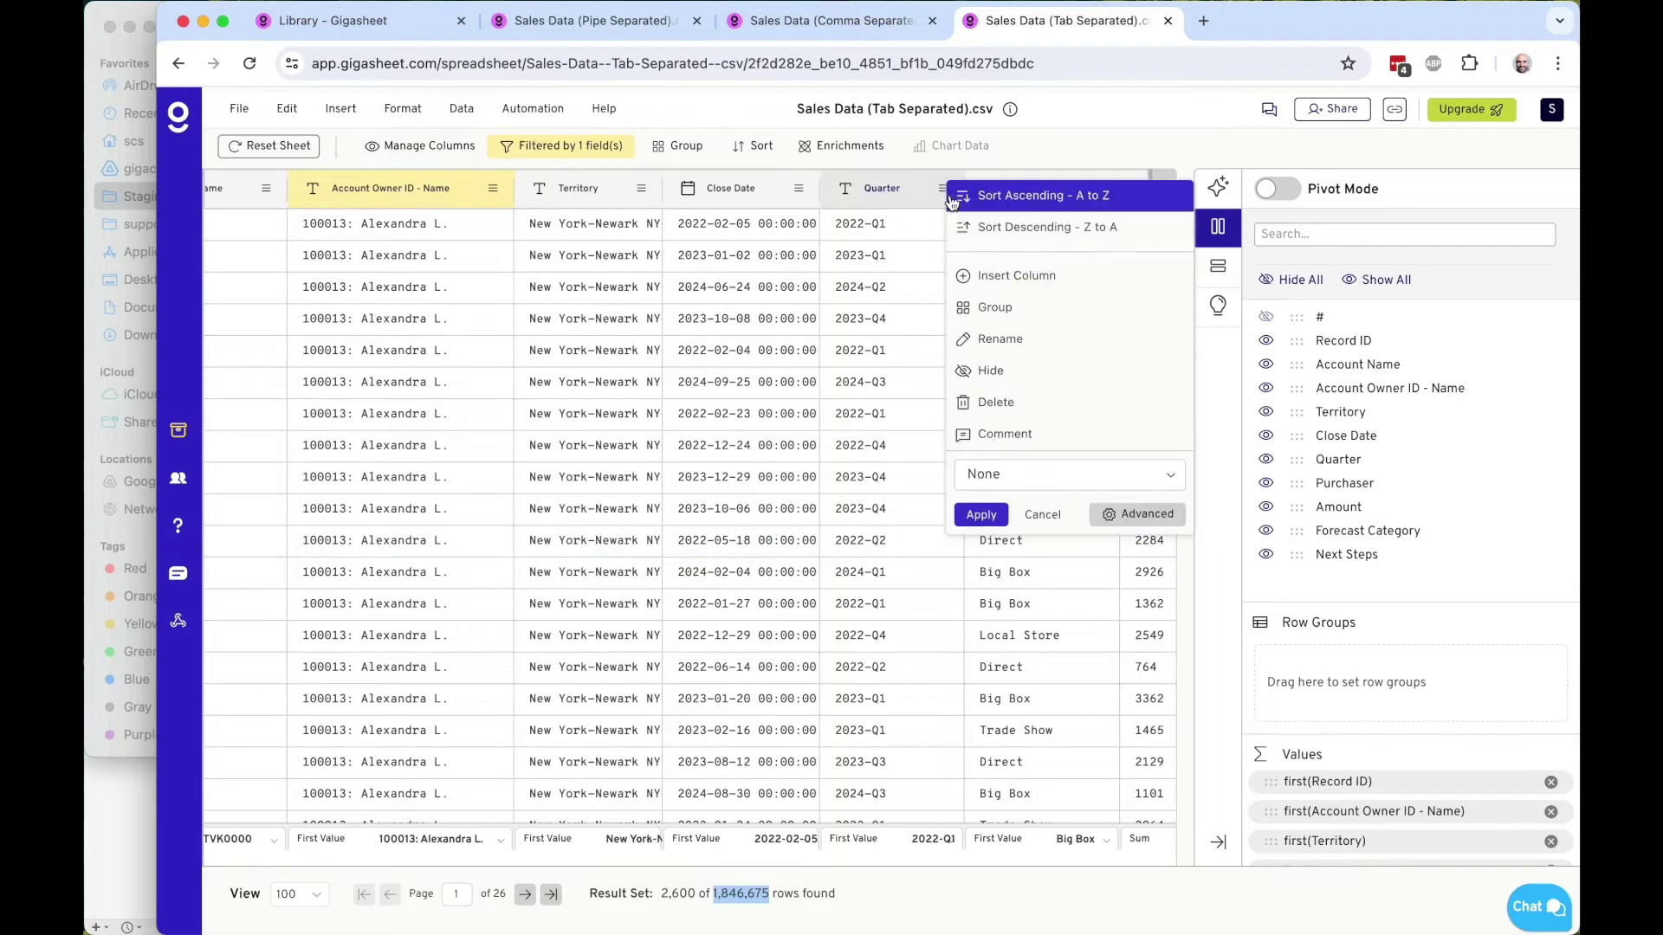
{"action": "left_click", "coordinate": [1015, 314]}
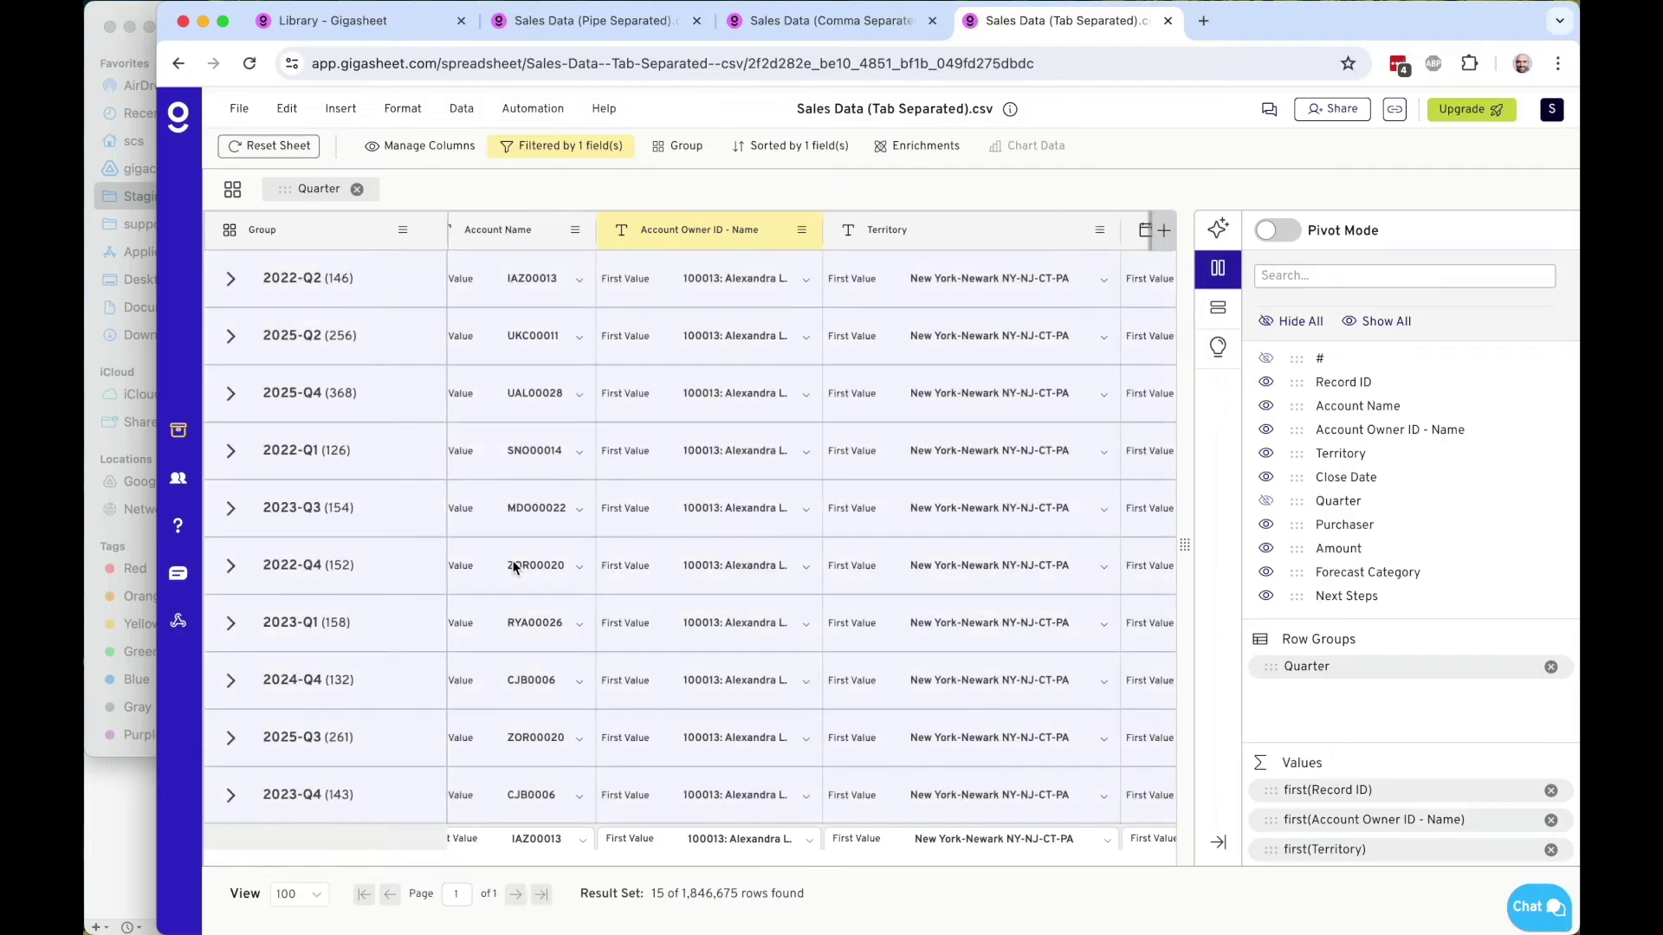
{"action": "scroll", "coordinate": [513, 567], "scroll_direction": "down", "scroll_amount": 5}
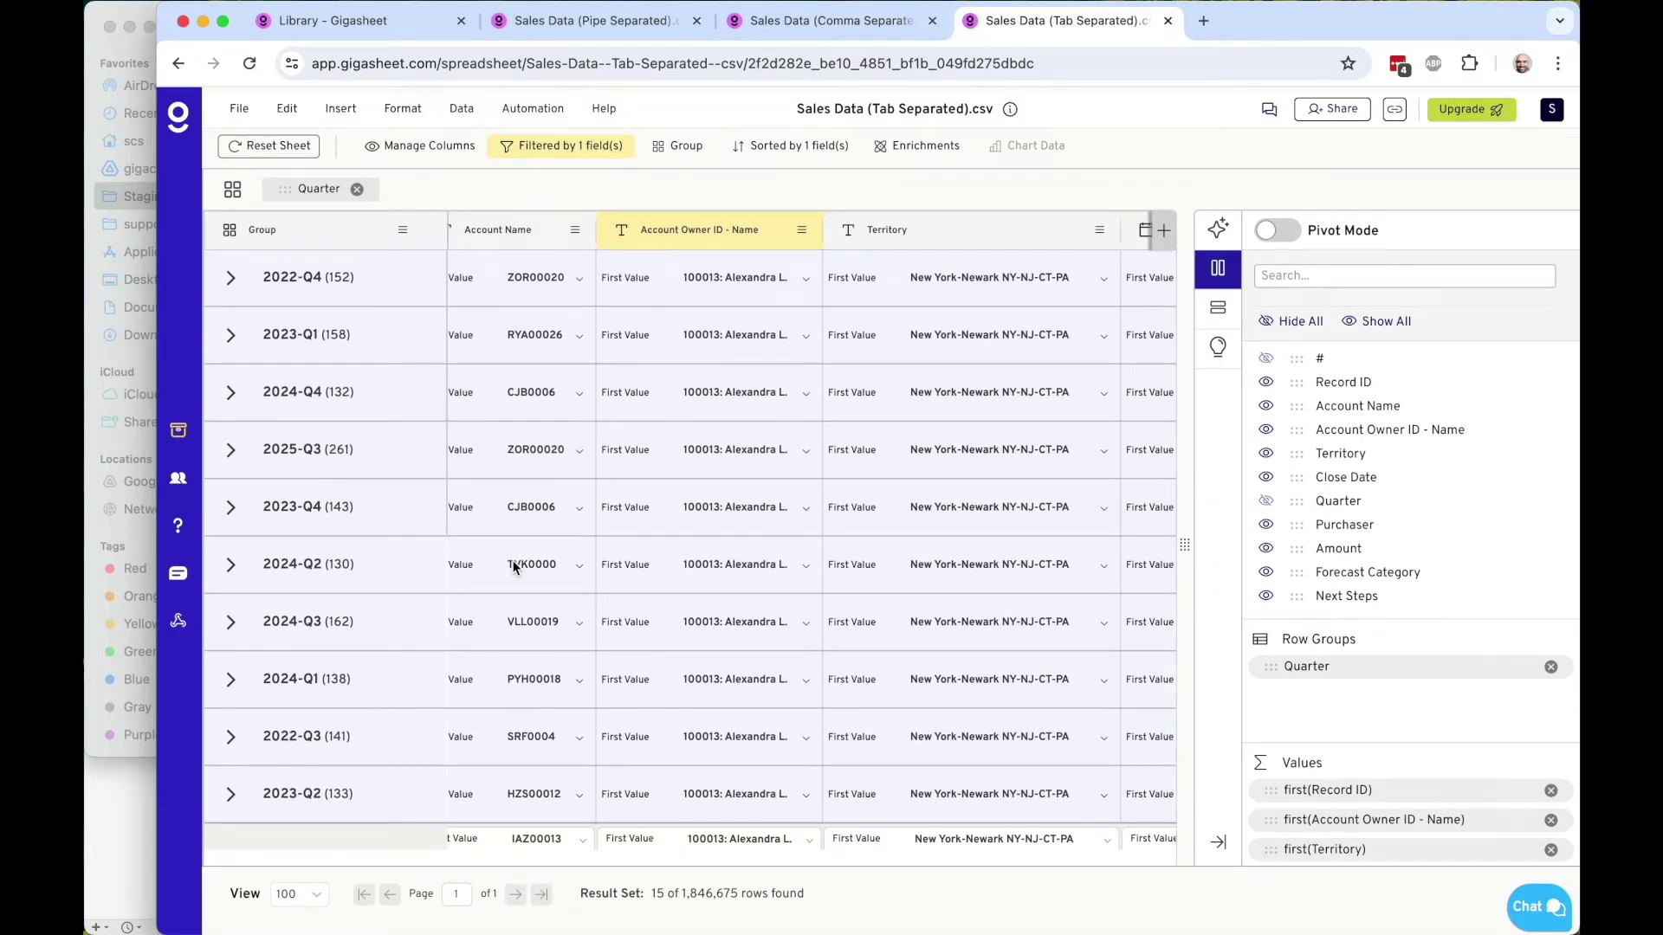
{"action": "scroll", "coordinate": [514, 567], "scroll_direction": "up", "scroll_amount": 5}
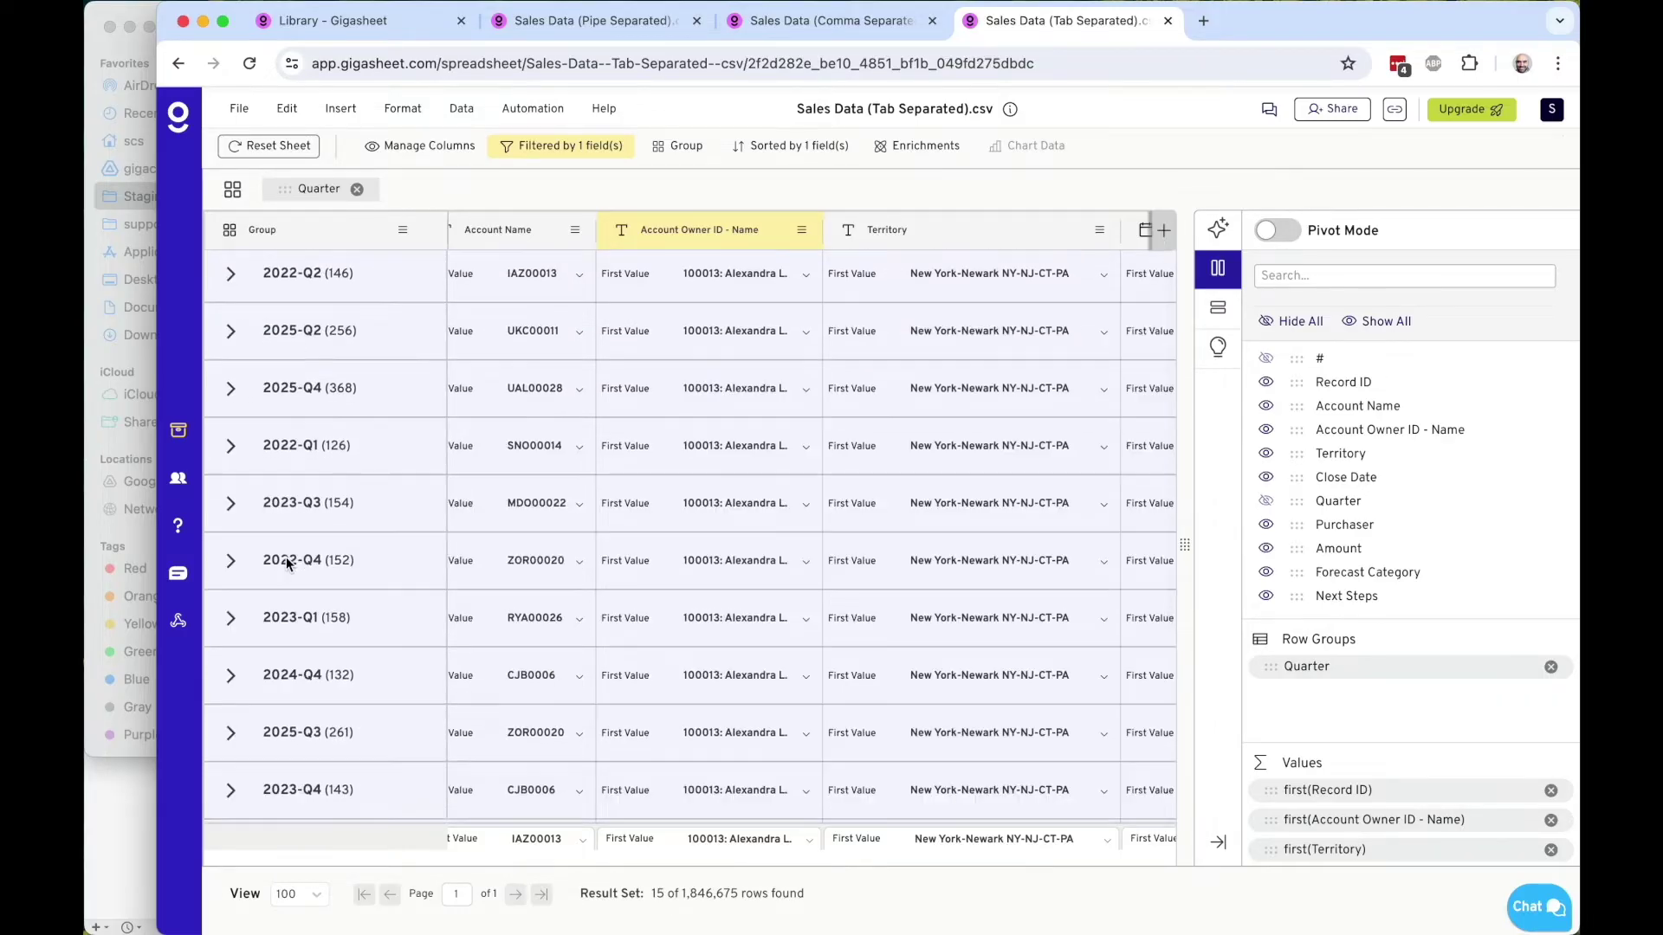
{"action": "scroll", "coordinate": [278, 563], "scroll_direction": "down", "scroll_amount": 5}
Expand the 2024-Q2 group and scroll across its 130 rows to Amount, summing 283,925
{"action": "left_click", "coordinate": [230, 565]}
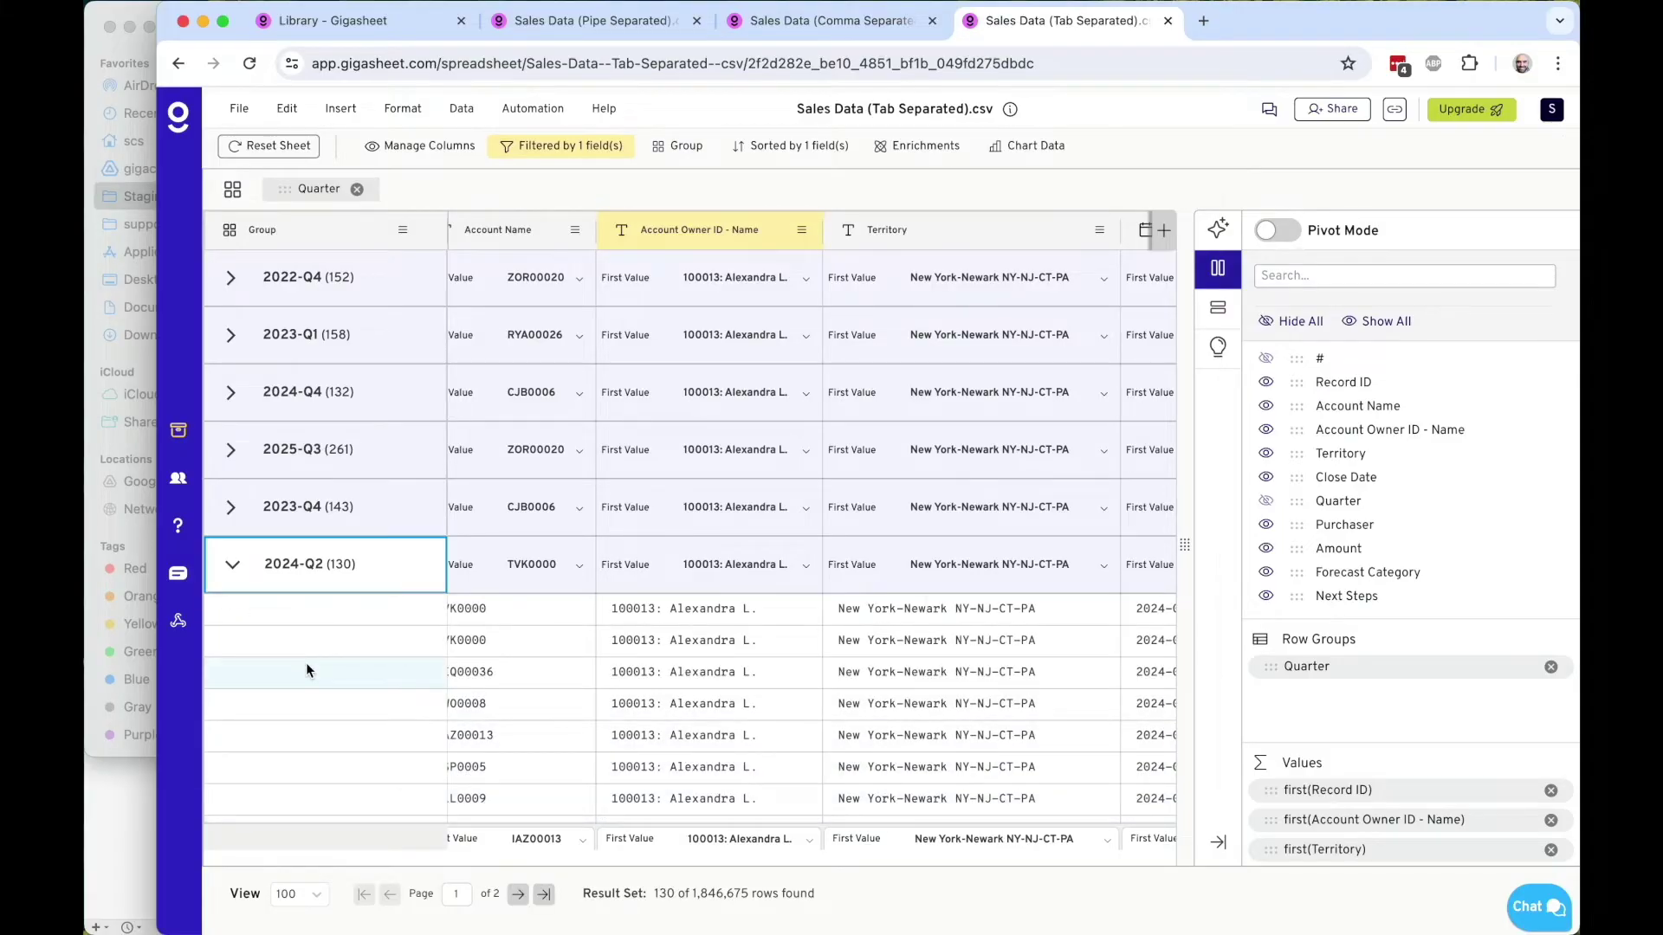
{"action": "scroll", "coordinate": [683, 644], "scroll_direction": "left", "scroll_amount": 3}
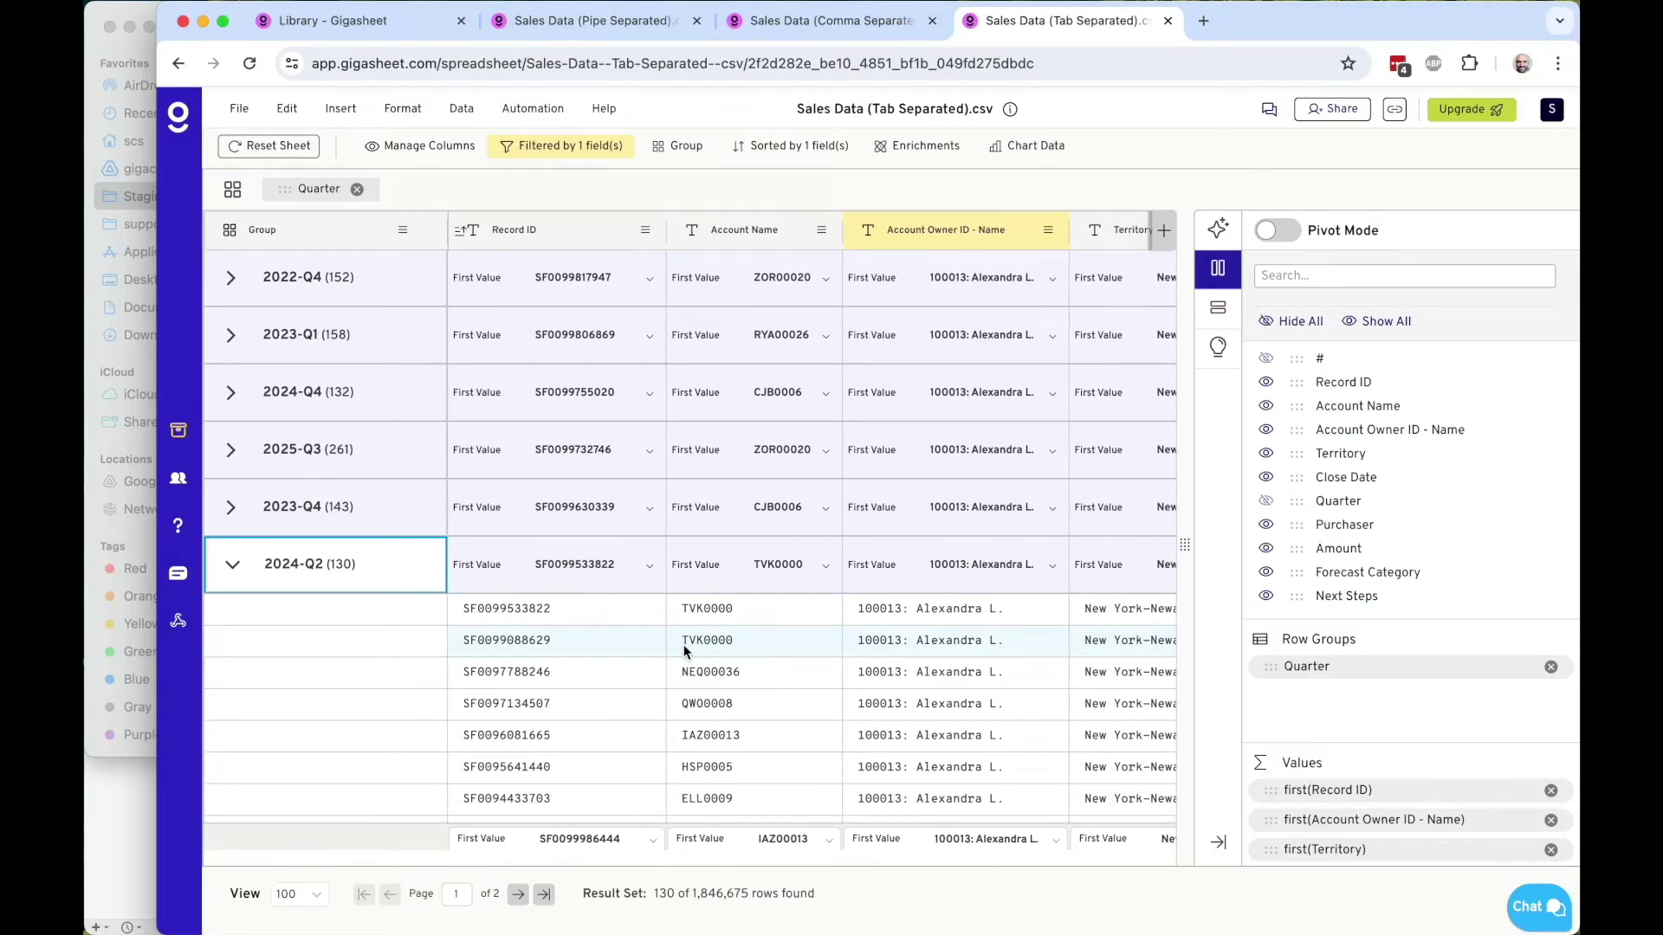
{"action": "scroll", "coordinate": [683, 645], "scroll_direction": "down", "scroll_amount": 3}
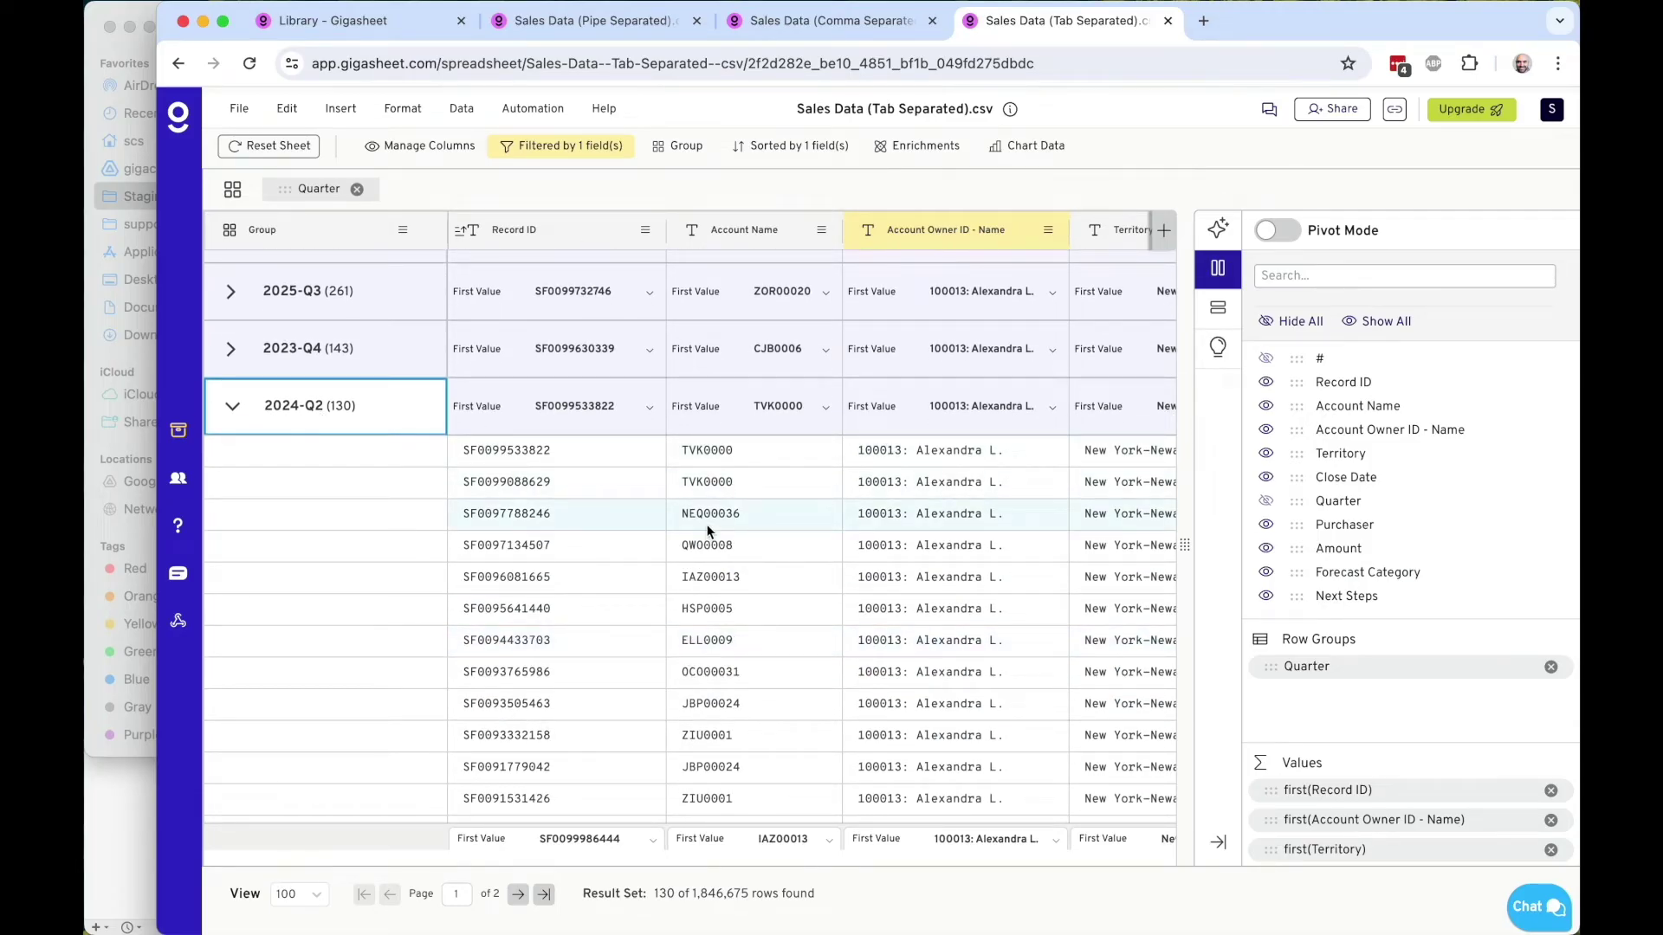
{"action": "scroll", "coordinate": [707, 531], "scroll_direction": "down", "scroll_amount": 3}
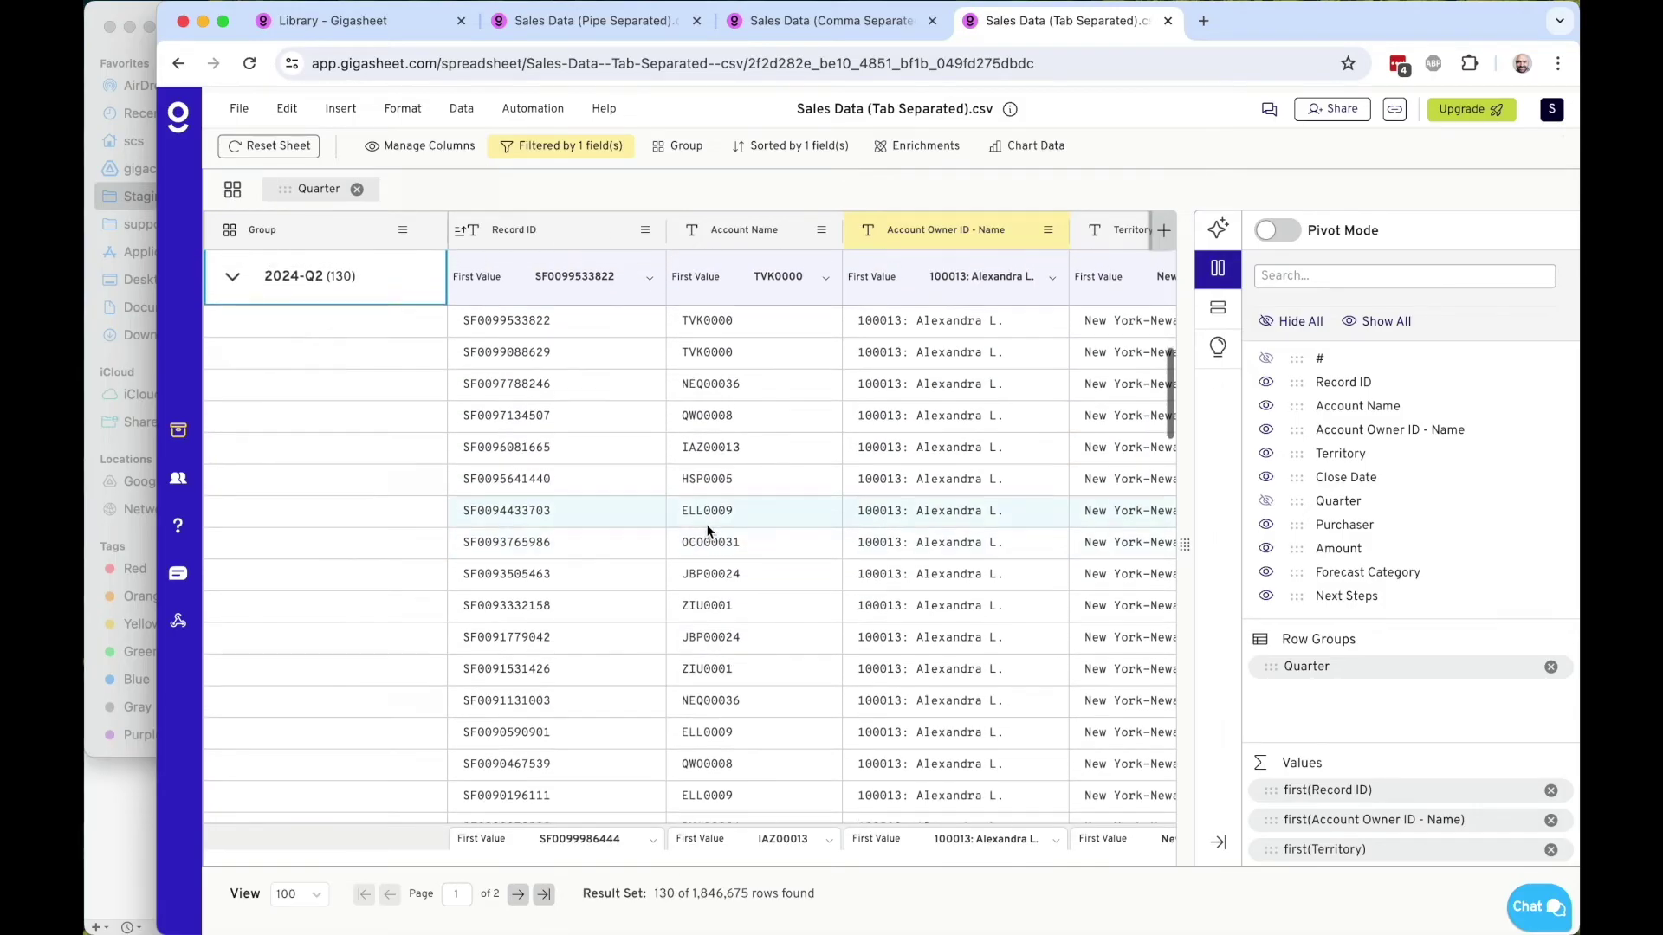
{"action": "scroll", "coordinate": [707, 530], "scroll_direction": "right", "scroll_amount": 1}
{"action": "scroll", "coordinate": [707, 530], "scroll_direction": "right", "scroll_amount": 10}
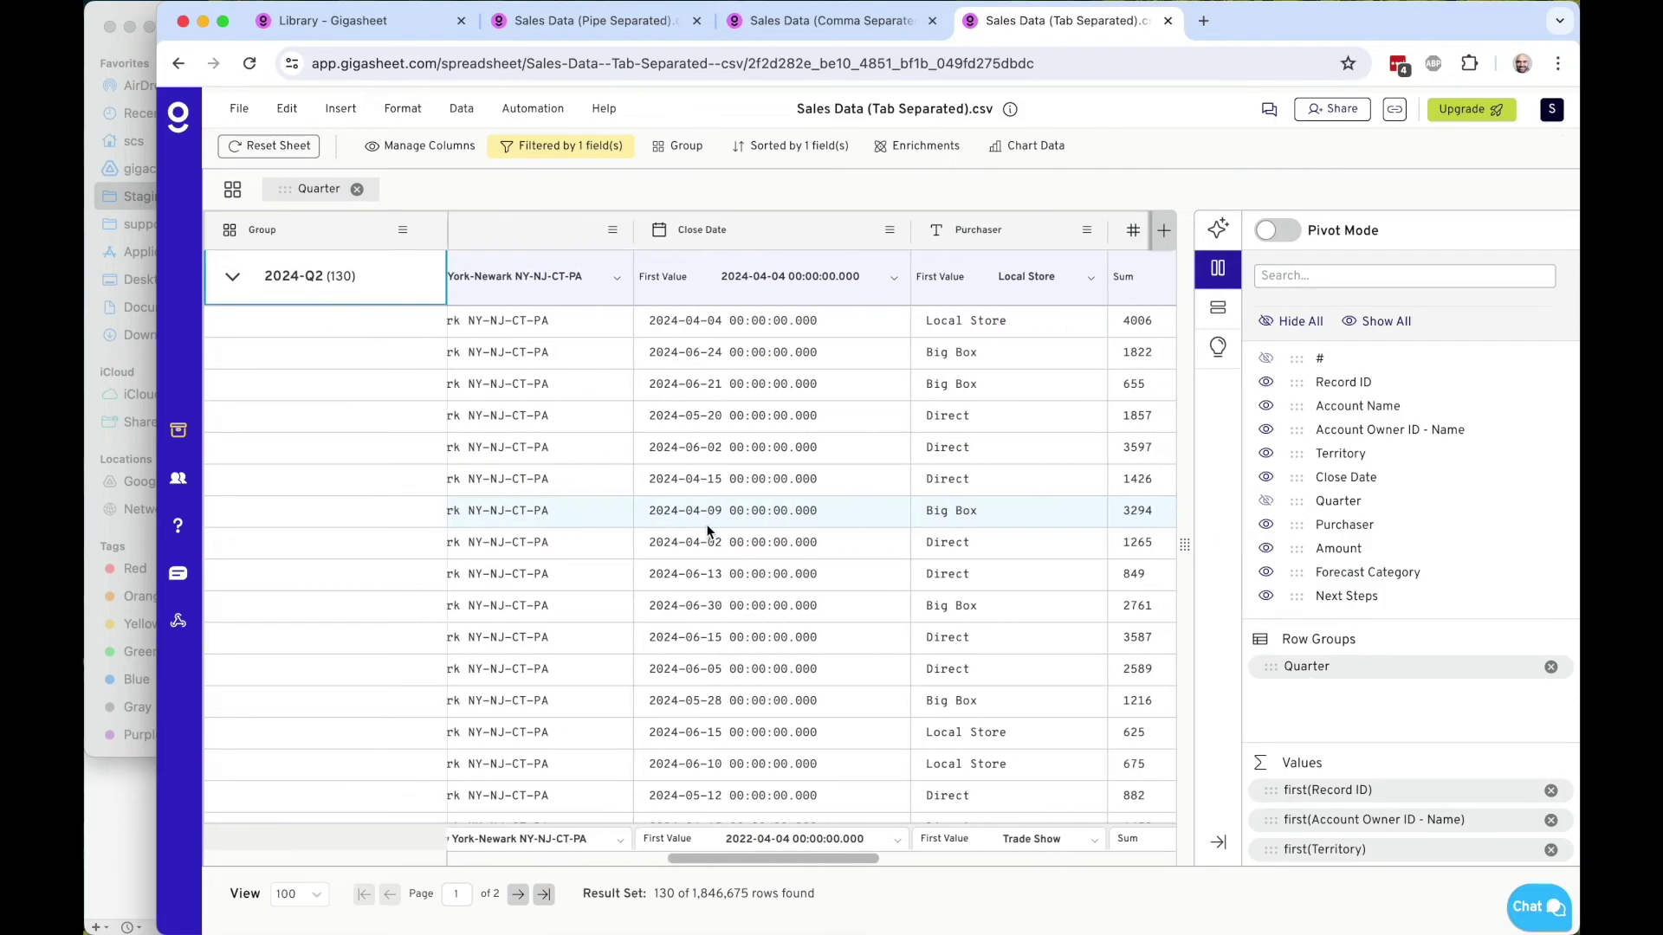
{"action": "scroll", "coordinate": [707, 530], "scroll_direction": "right", "scroll_amount": 4}
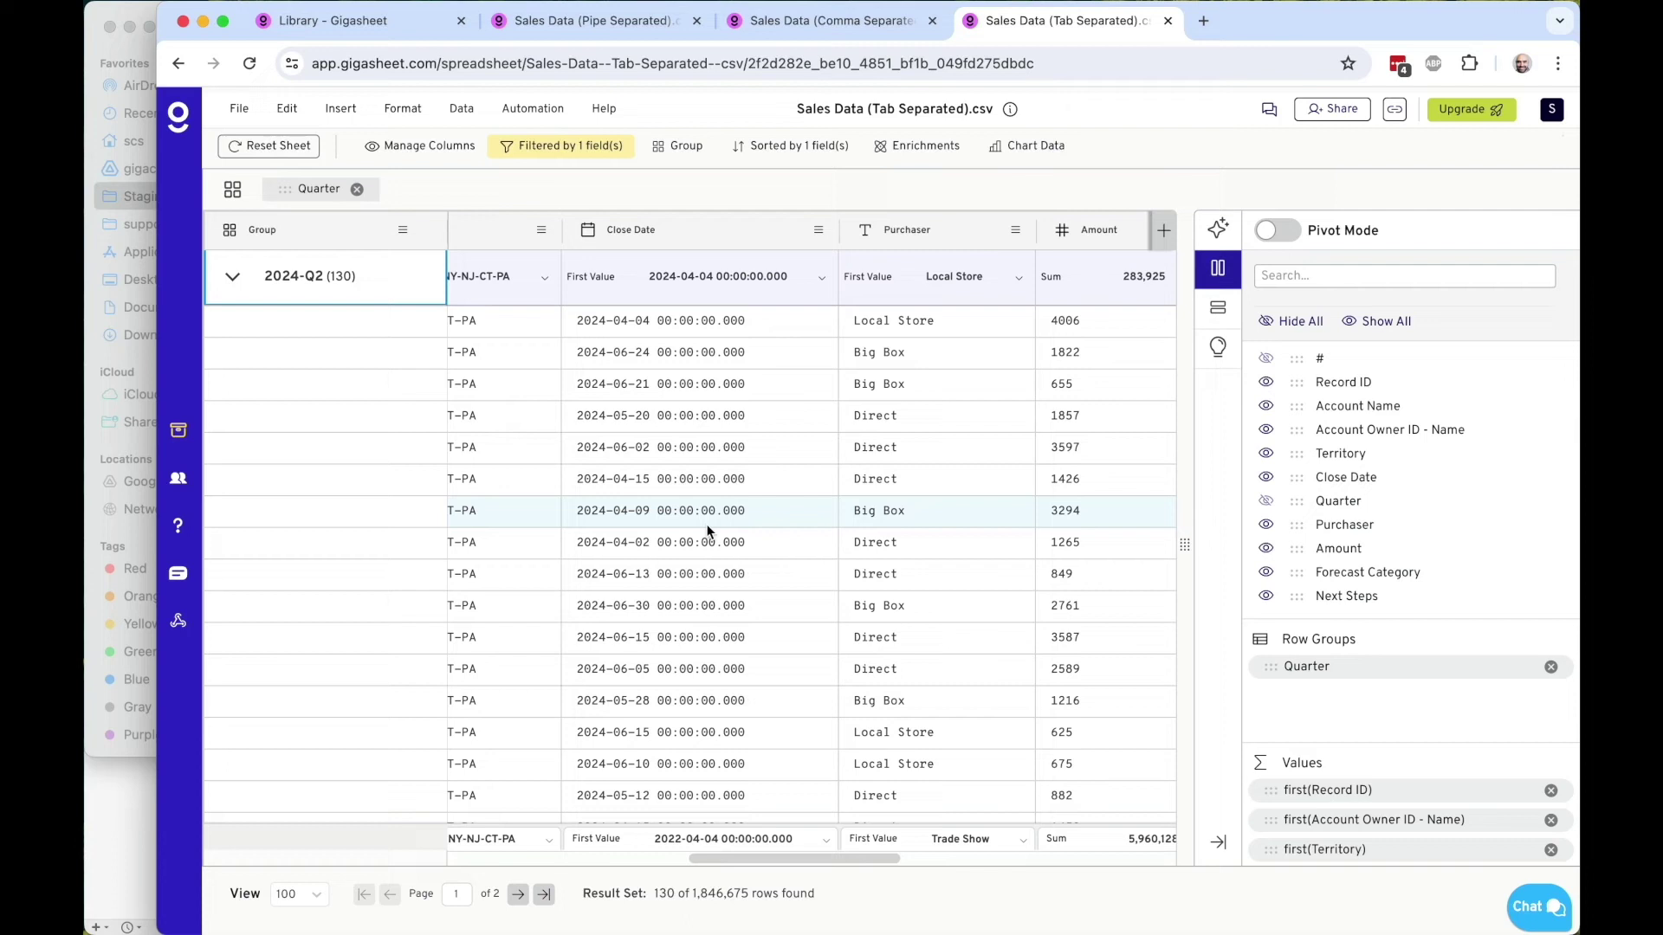
{"action": "scroll", "coordinate": [707, 531], "scroll_direction": "right", "scroll_amount": 1}
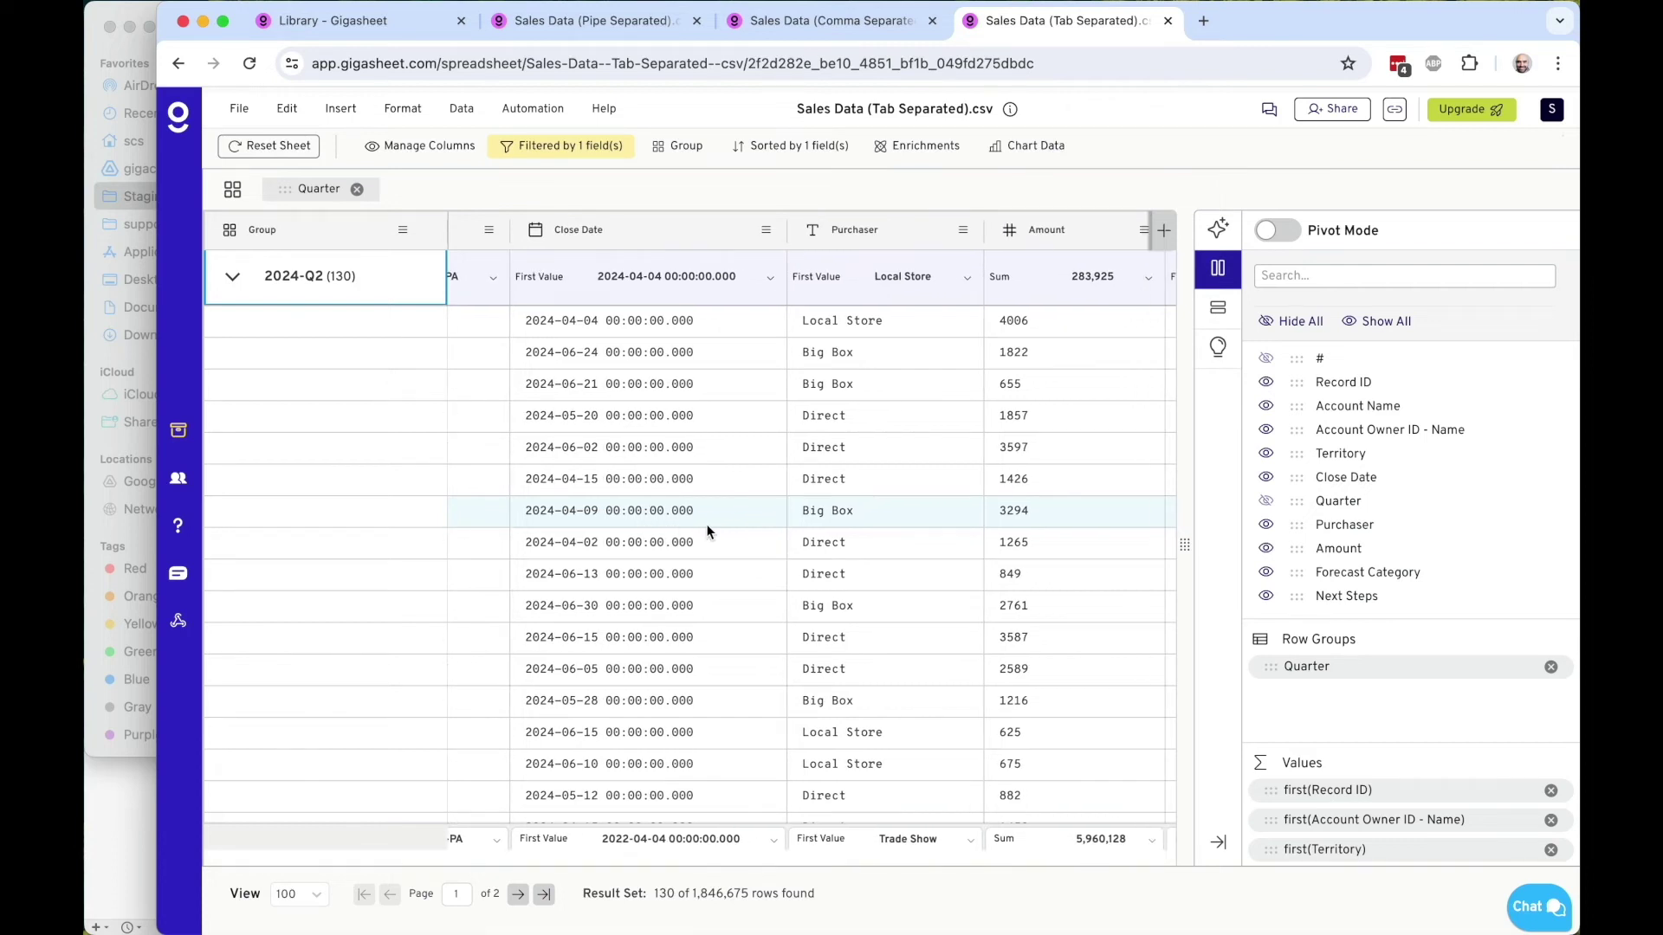
{"action": "scroll", "coordinate": [707, 531], "scroll_direction": "right", "scroll_amount": 6}
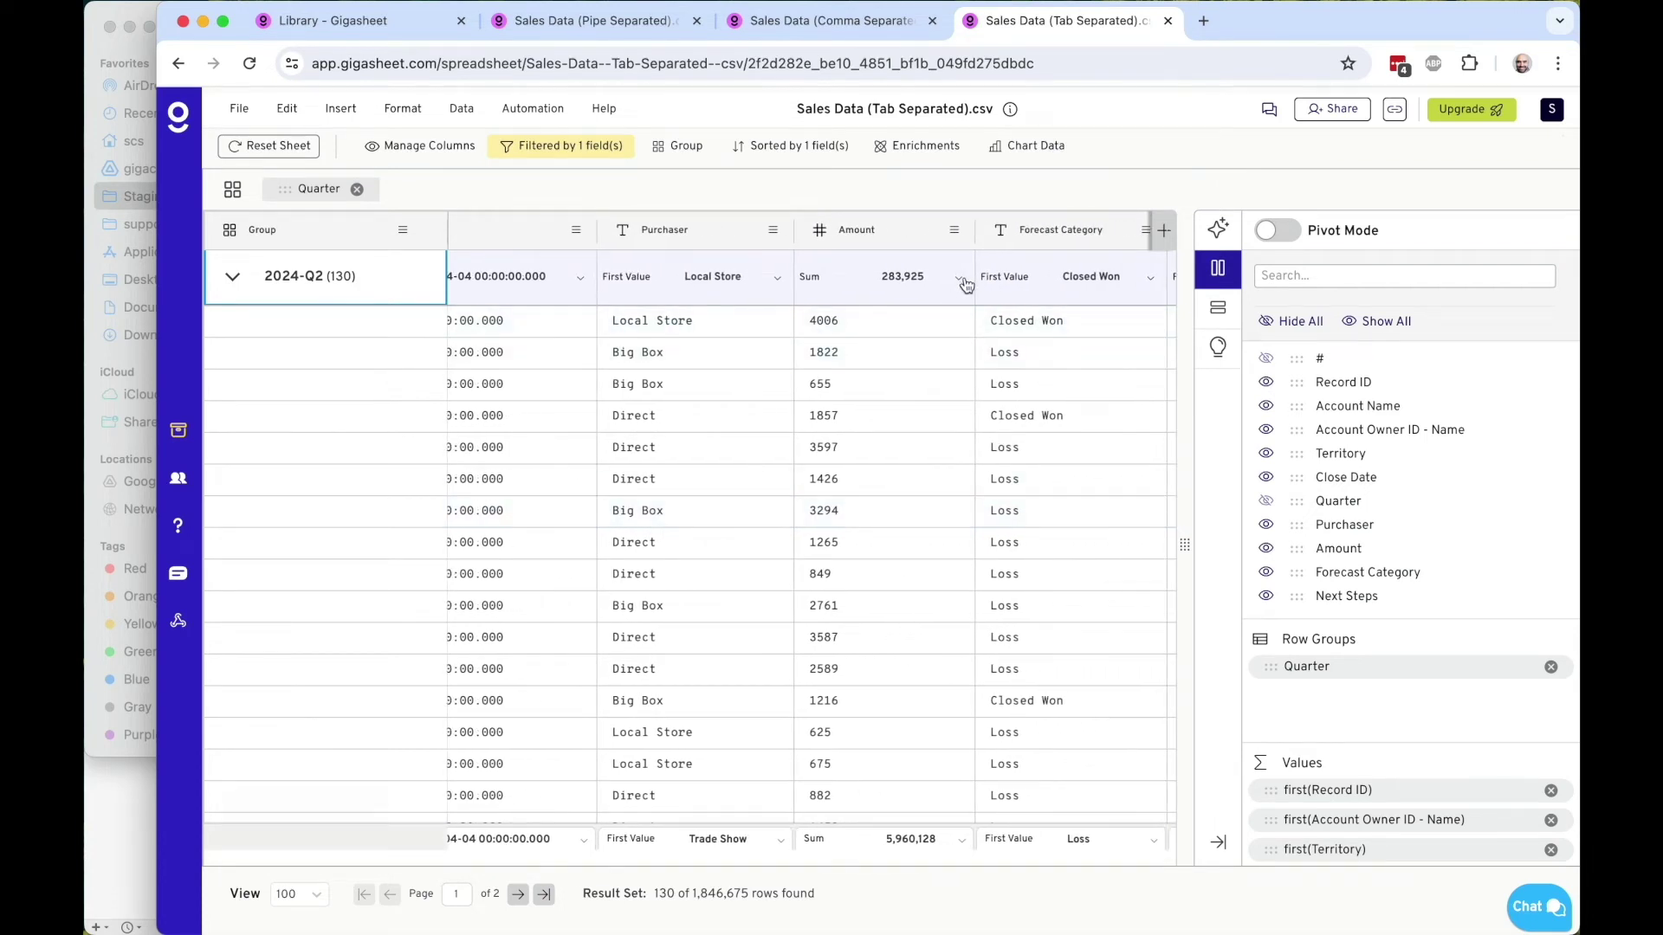
Change the Amount aggregate from Sum to Max and scroll across the groups
{"action": "left_click", "coordinate": [959, 278]}
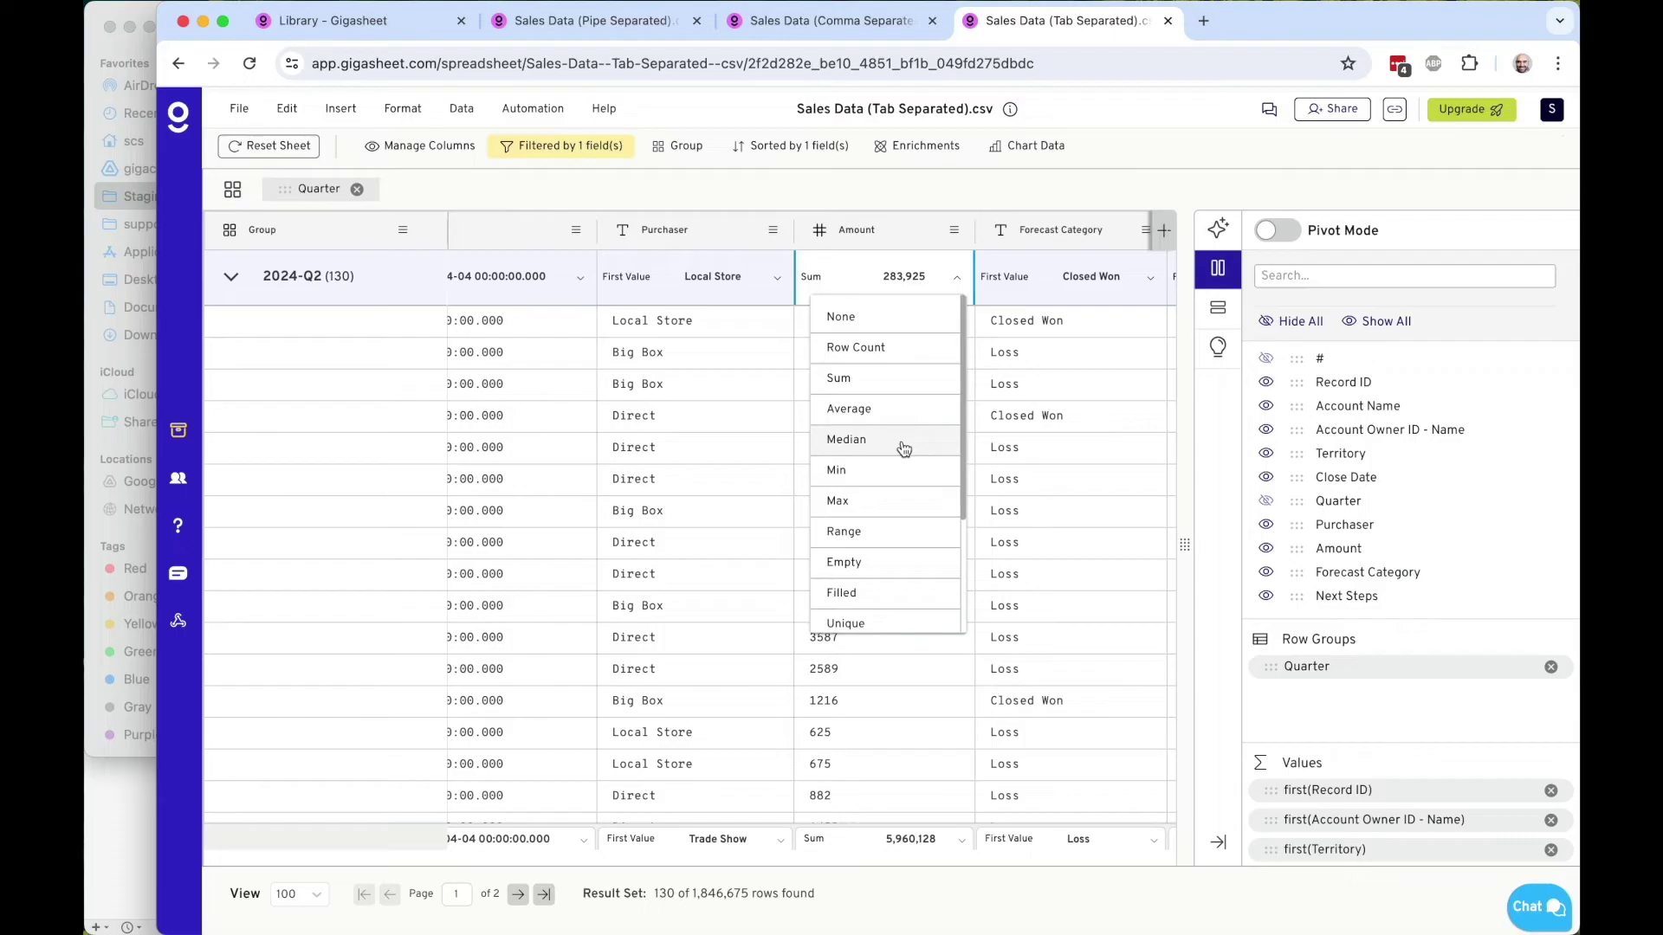
{"action": "left_click", "coordinate": [892, 501]}
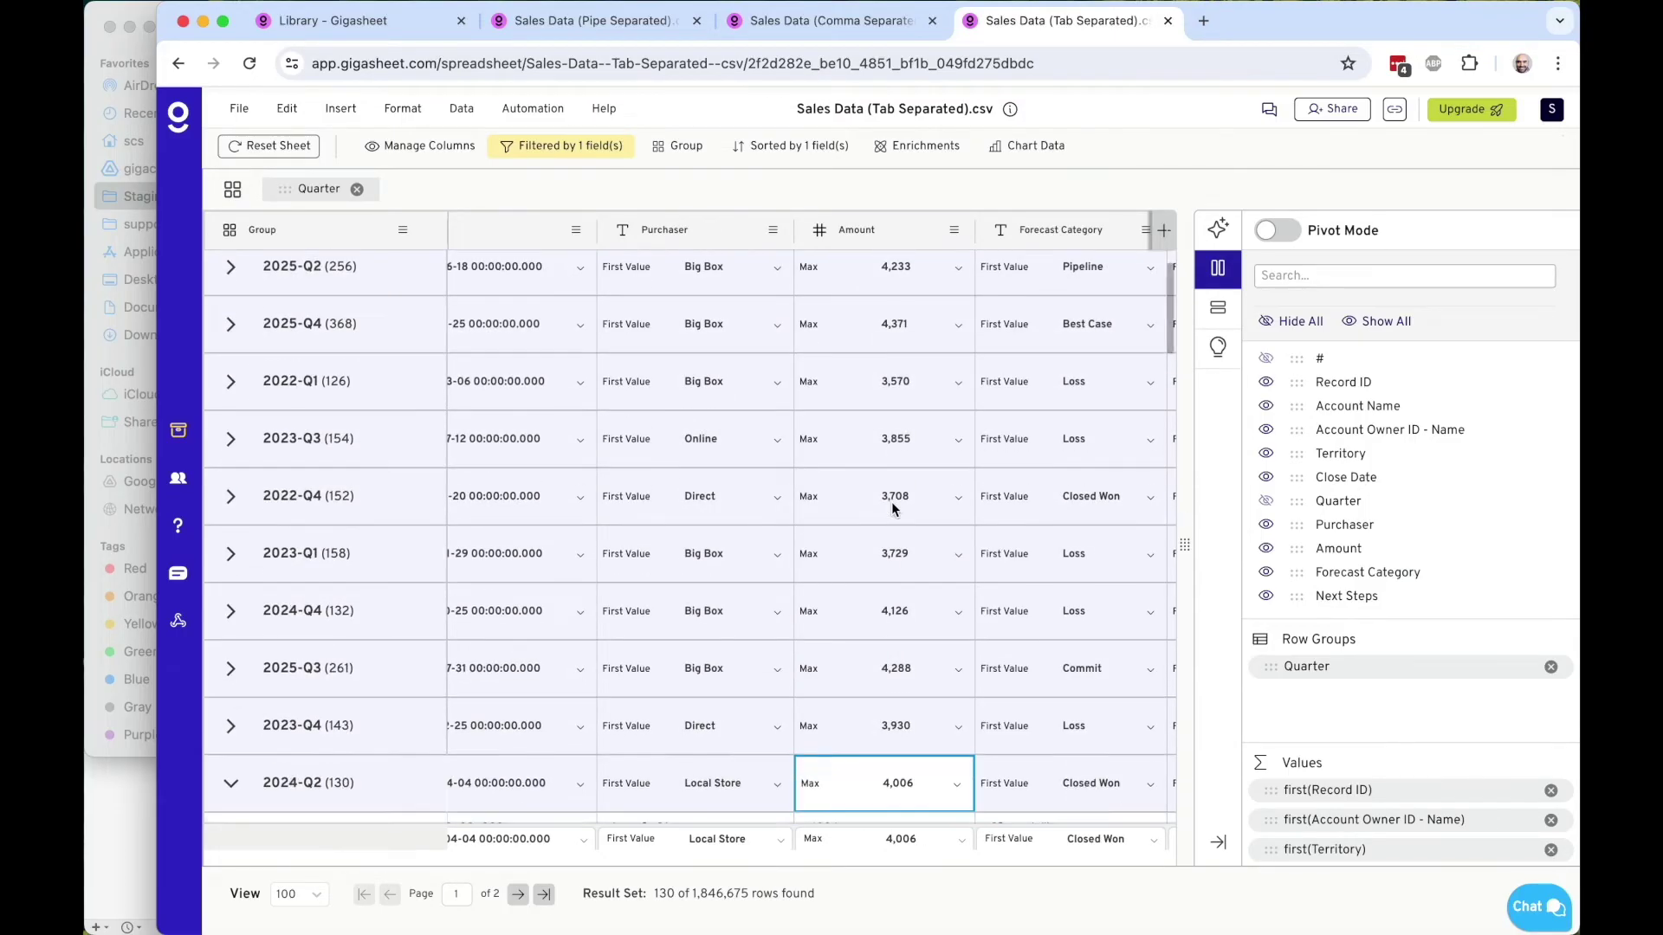
{"action": "scroll", "coordinate": [892, 507], "scroll_direction": "down", "scroll_amount": 6}
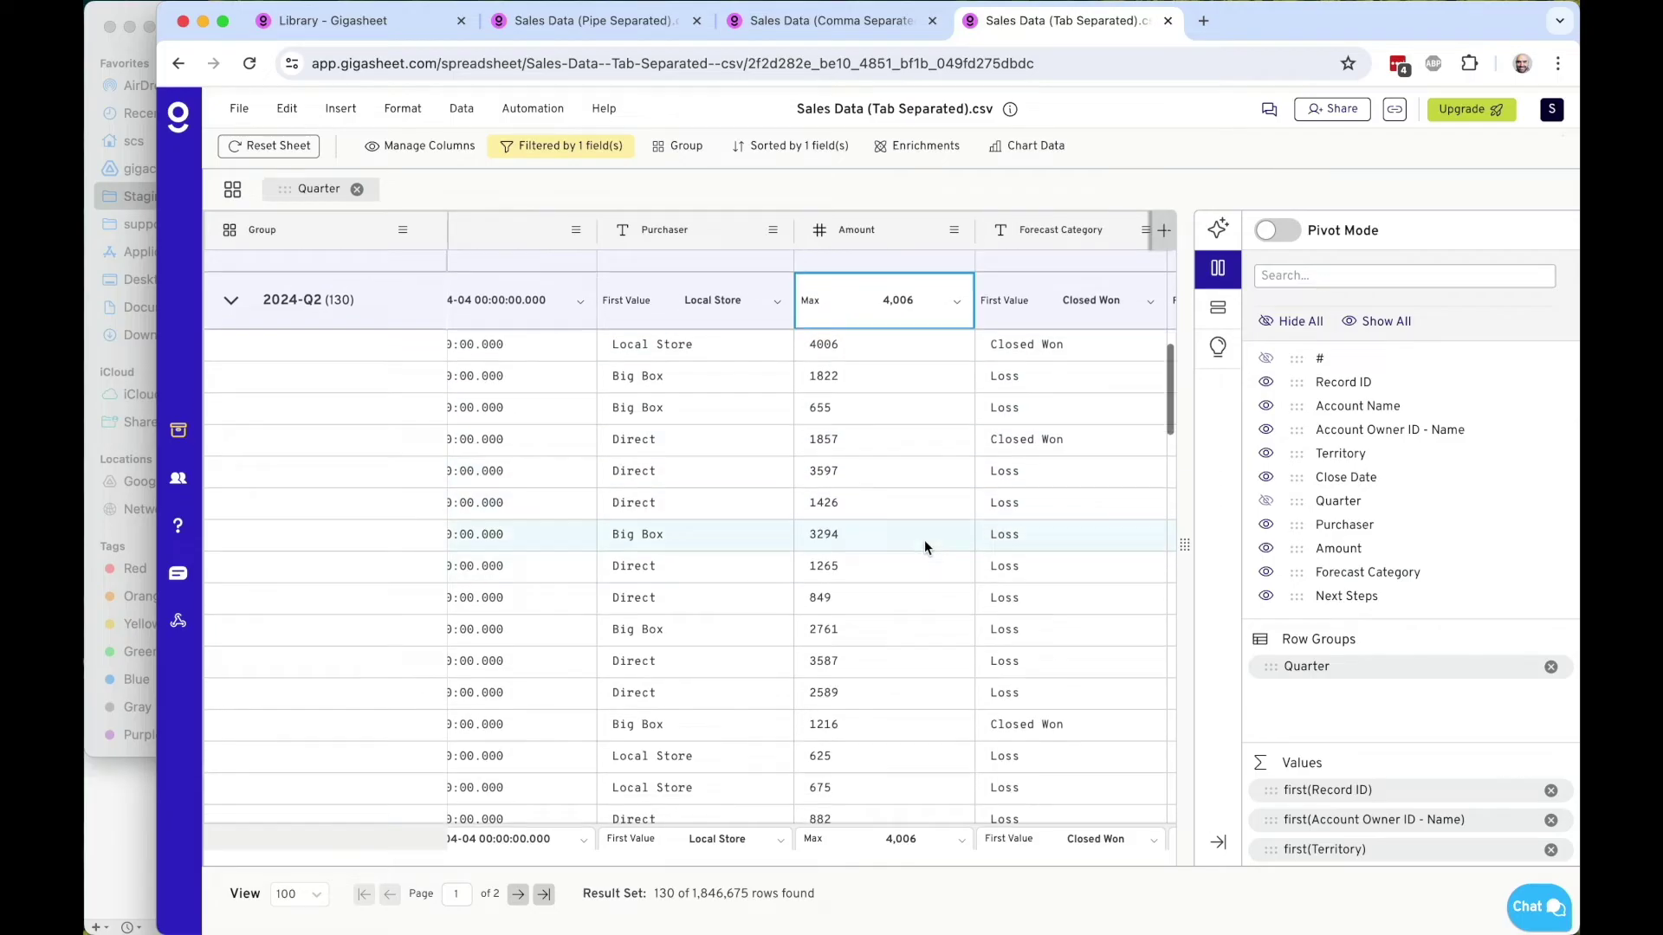
{"action": "scroll", "coordinate": [923, 539], "scroll_direction": "right", "scroll_amount": 5}
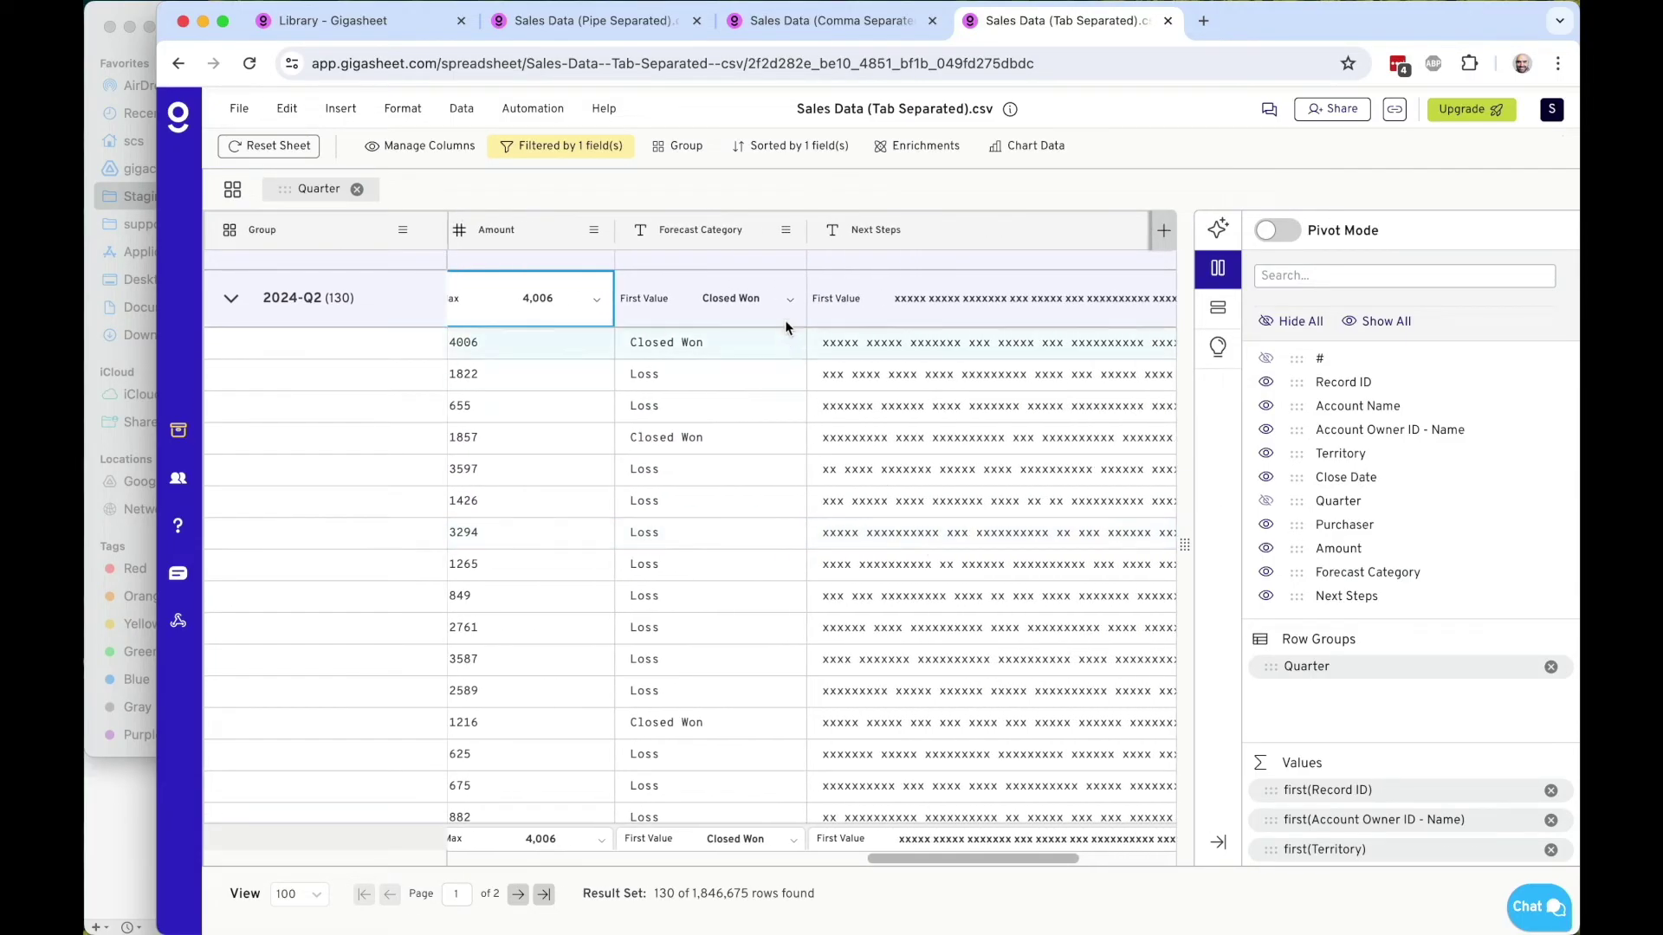
{"action": "scroll", "coordinate": [918, 417], "scroll_direction": "right", "scroll_amount": 3}
Scroll back left and switch to the Comma Separated sales sheet
{"action": "scroll", "coordinate": [918, 418], "scroll_direction": "left", "scroll_amount": 6}
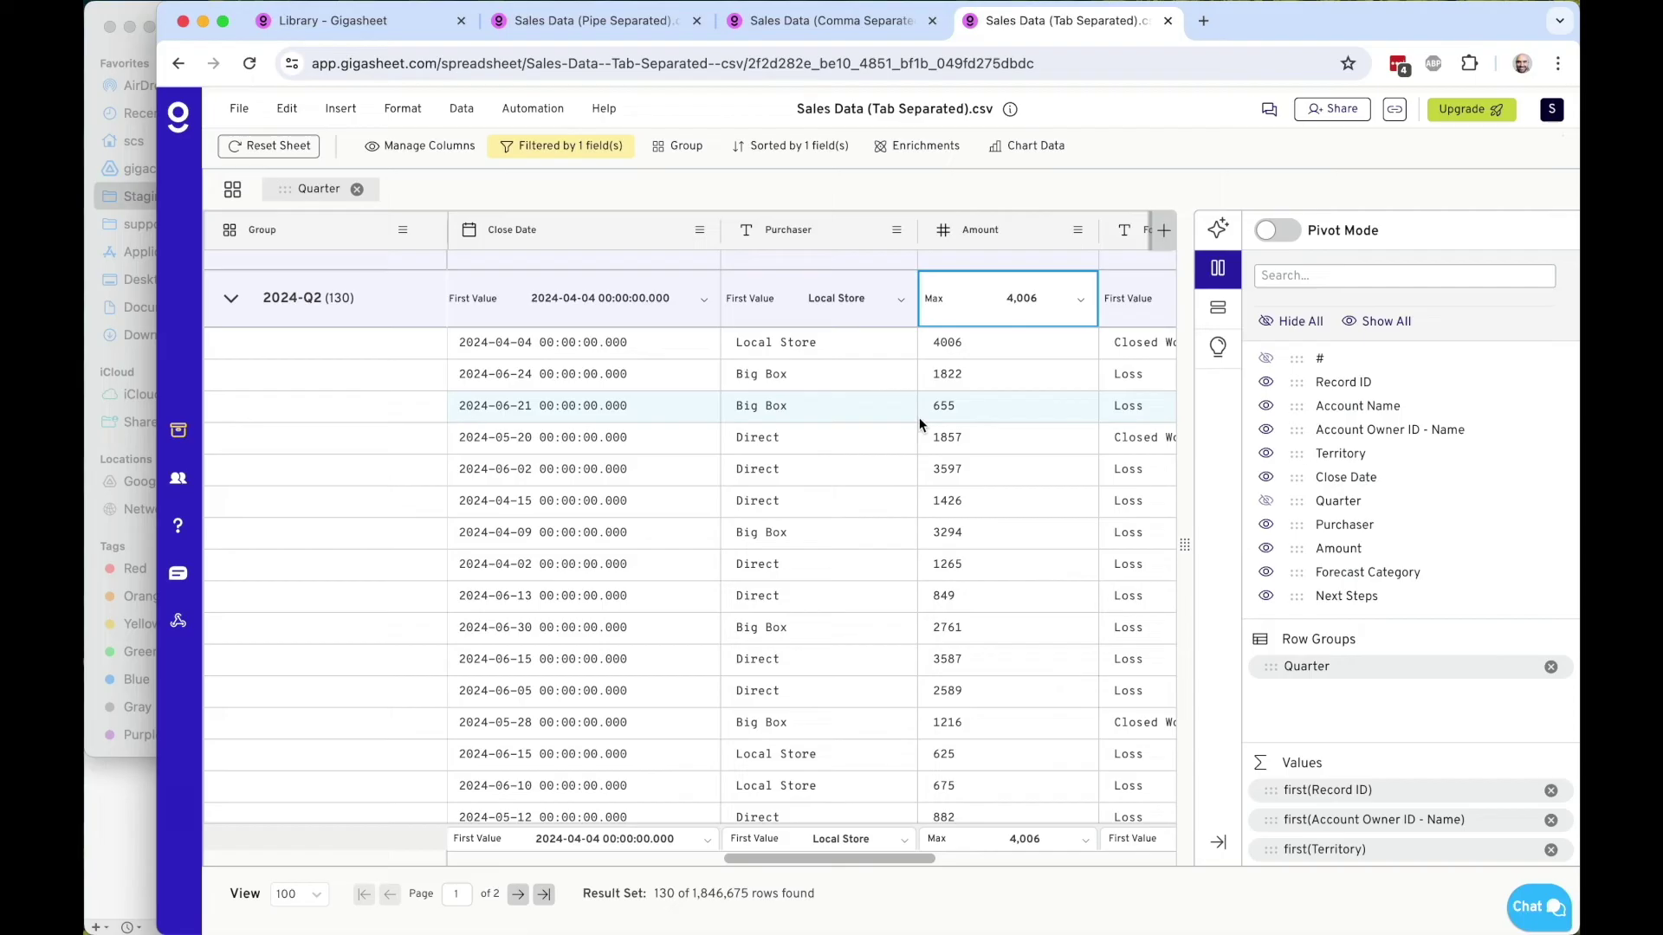
{"action": "scroll", "coordinate": [918, 417], "scroll_direction": "left", "scroll_amount": 3}
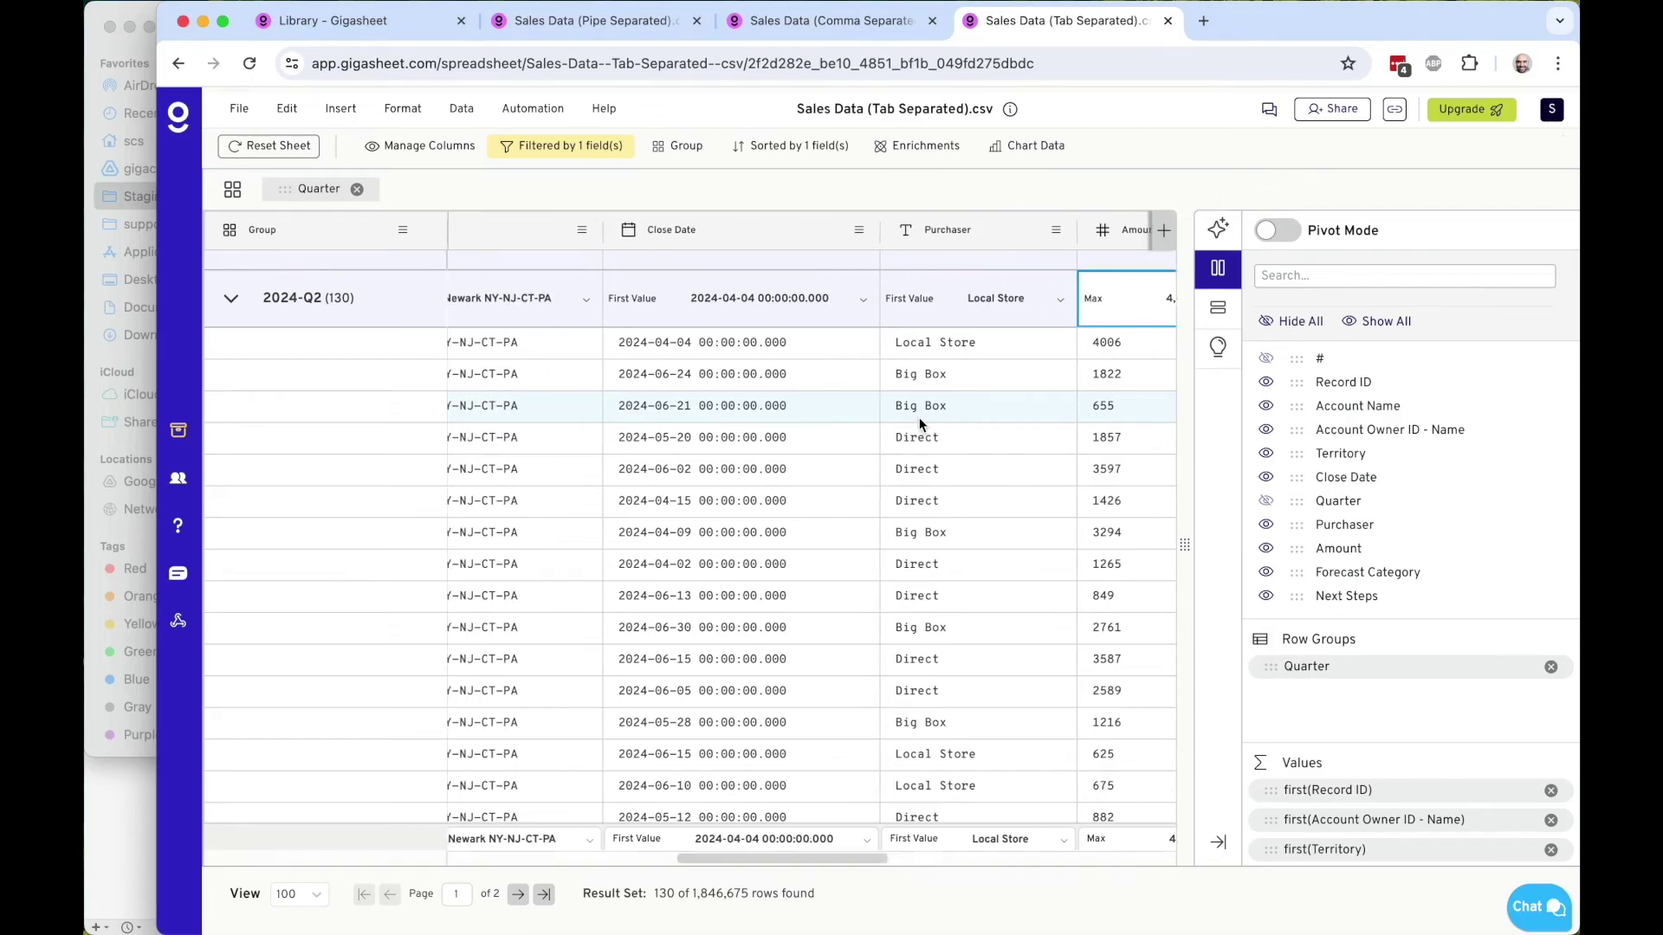
{"action": "scroll", "coordinate": [918, 417], "scroll_direction": "left", "scroll_amount": 5}
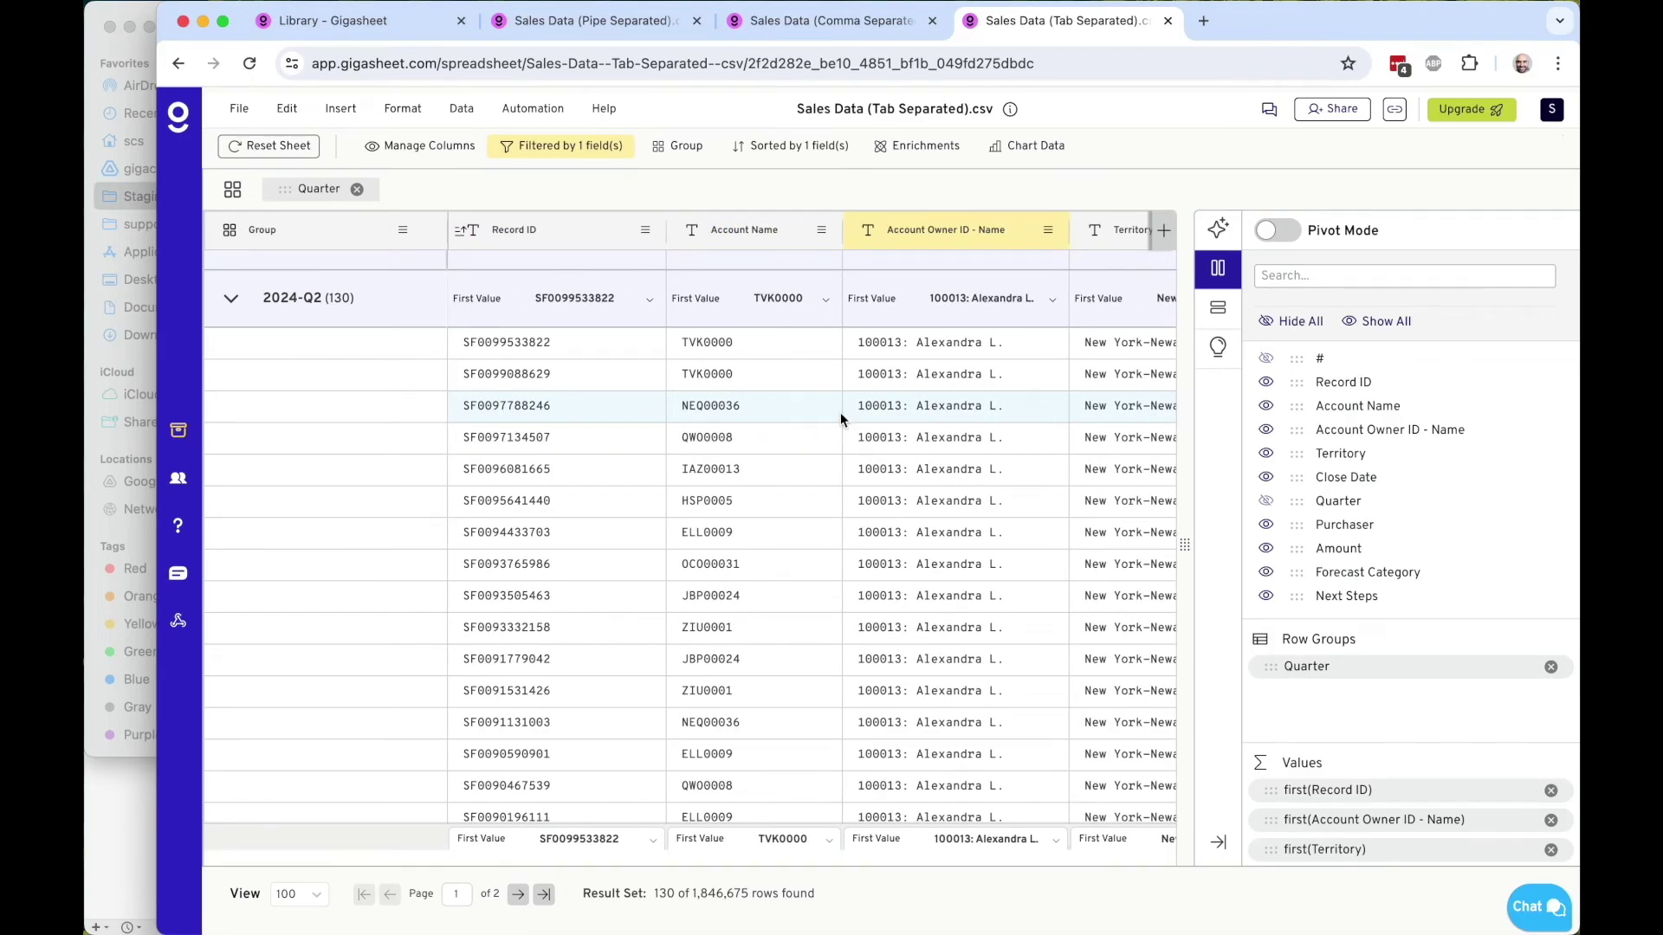
{"action": "left_click", "coordinate": [825, 24]}
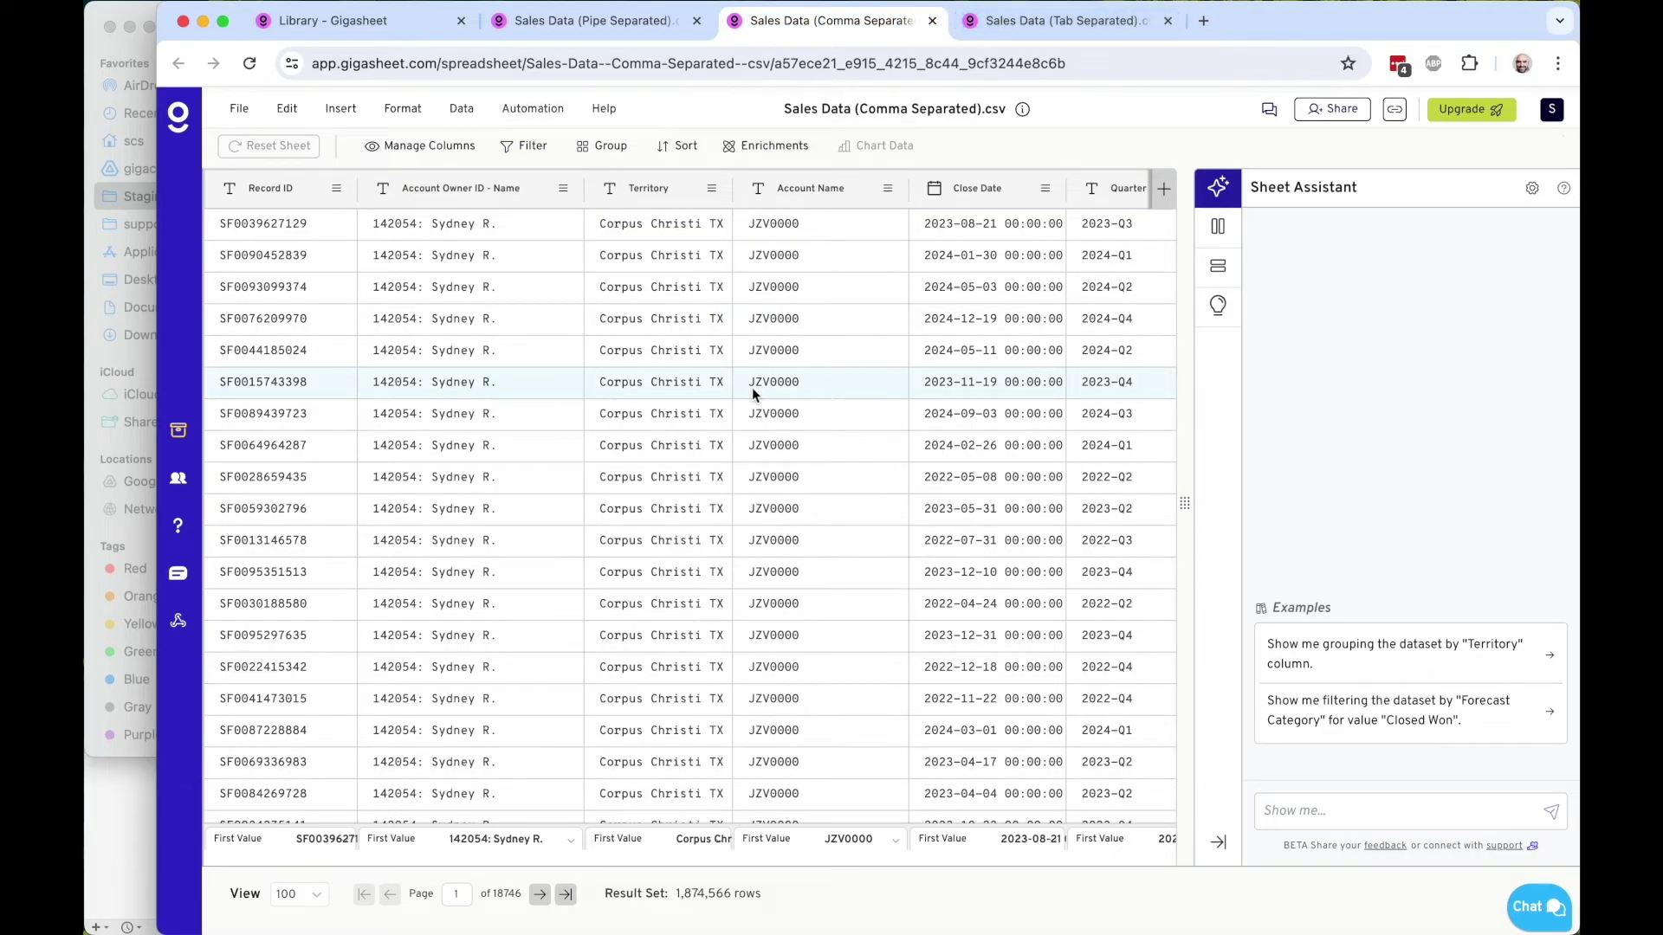
Switch to the Pipe Separated sheet and group it by Purchaser
{"action": "left_click", "coordinate": [596, 21]}
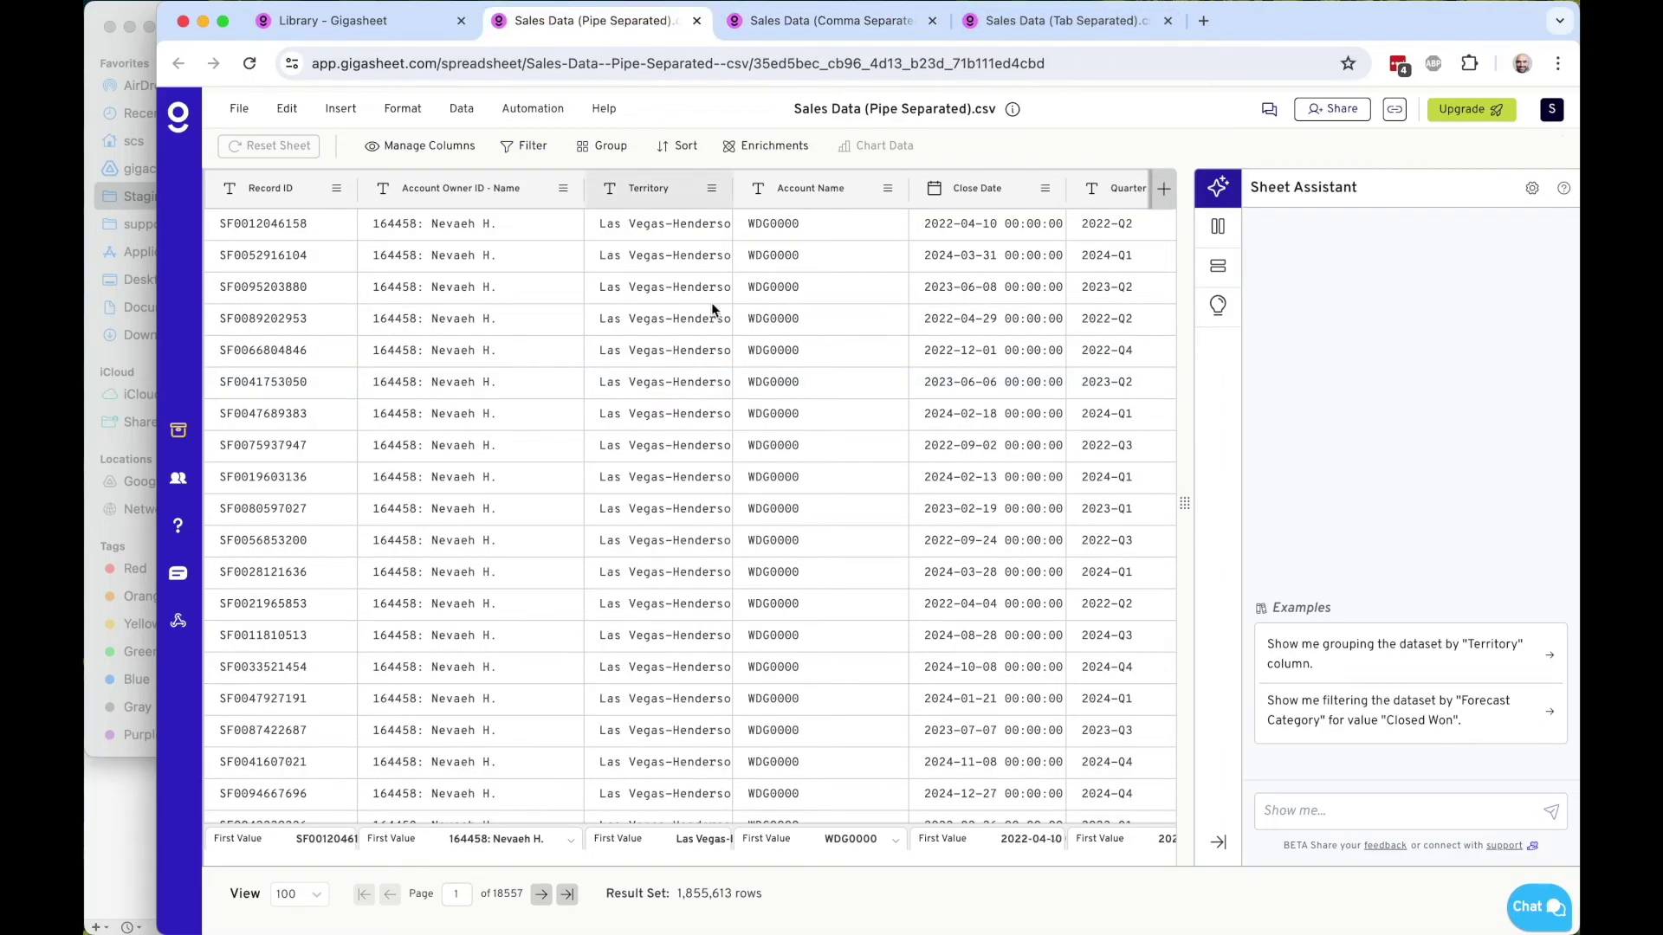
{"action": "scroll", "coordinate": [860, 466], "scroll_direction": "right", "scroll_amount": 10}
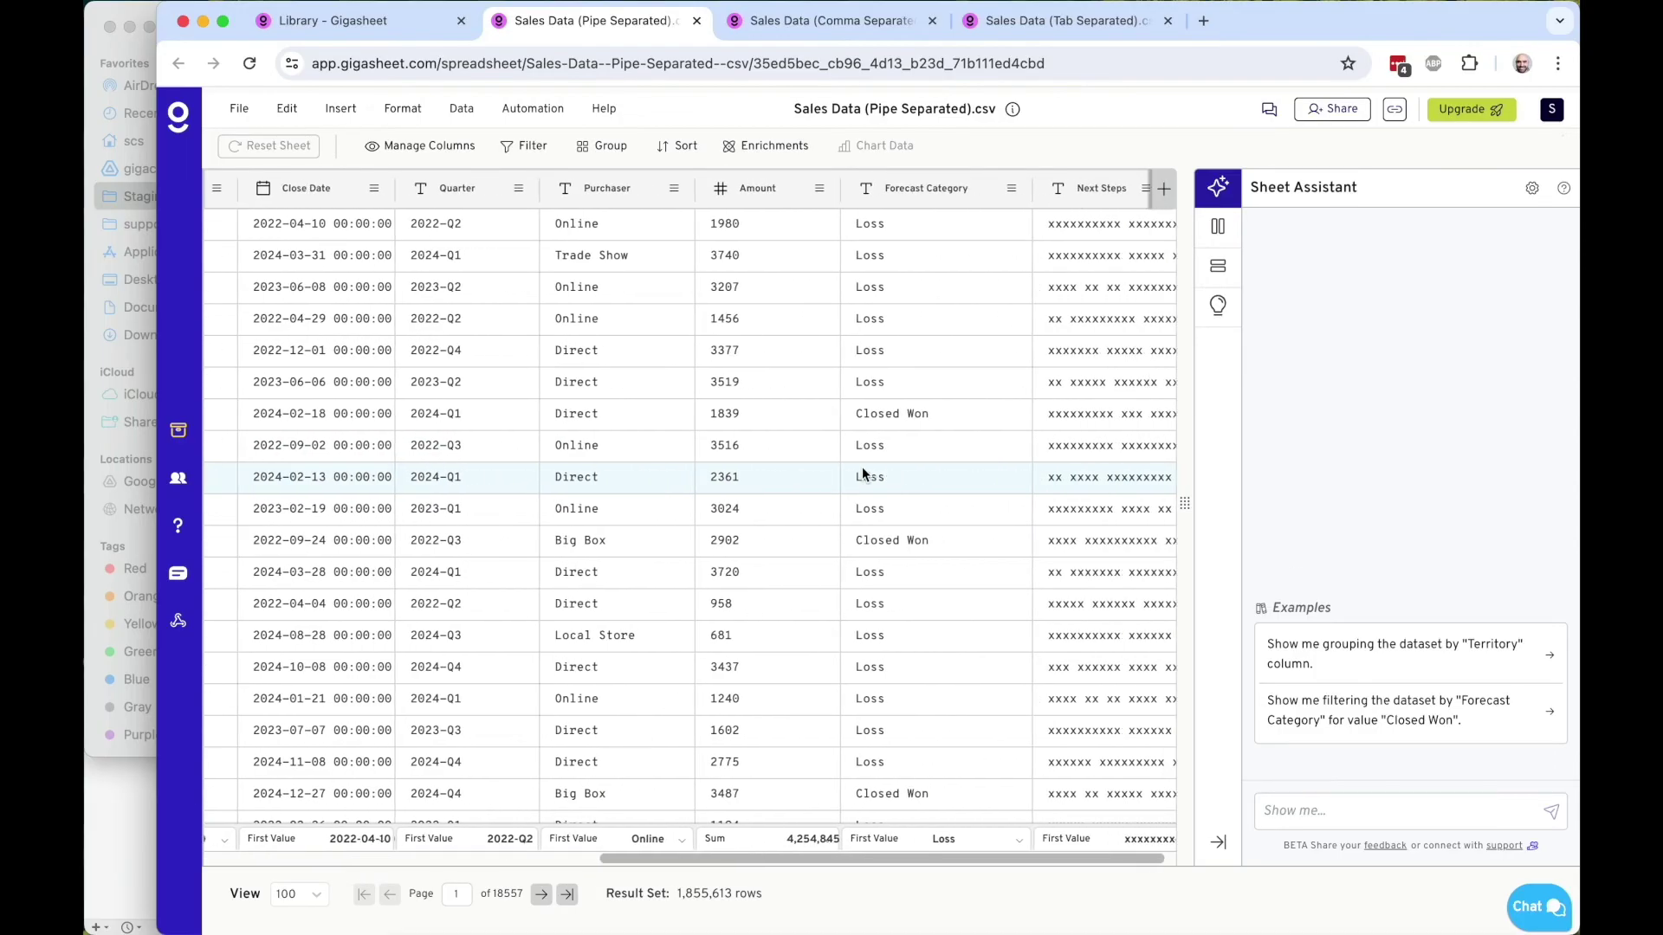
{"action": "left_click", "coordinate": [660, 188]}
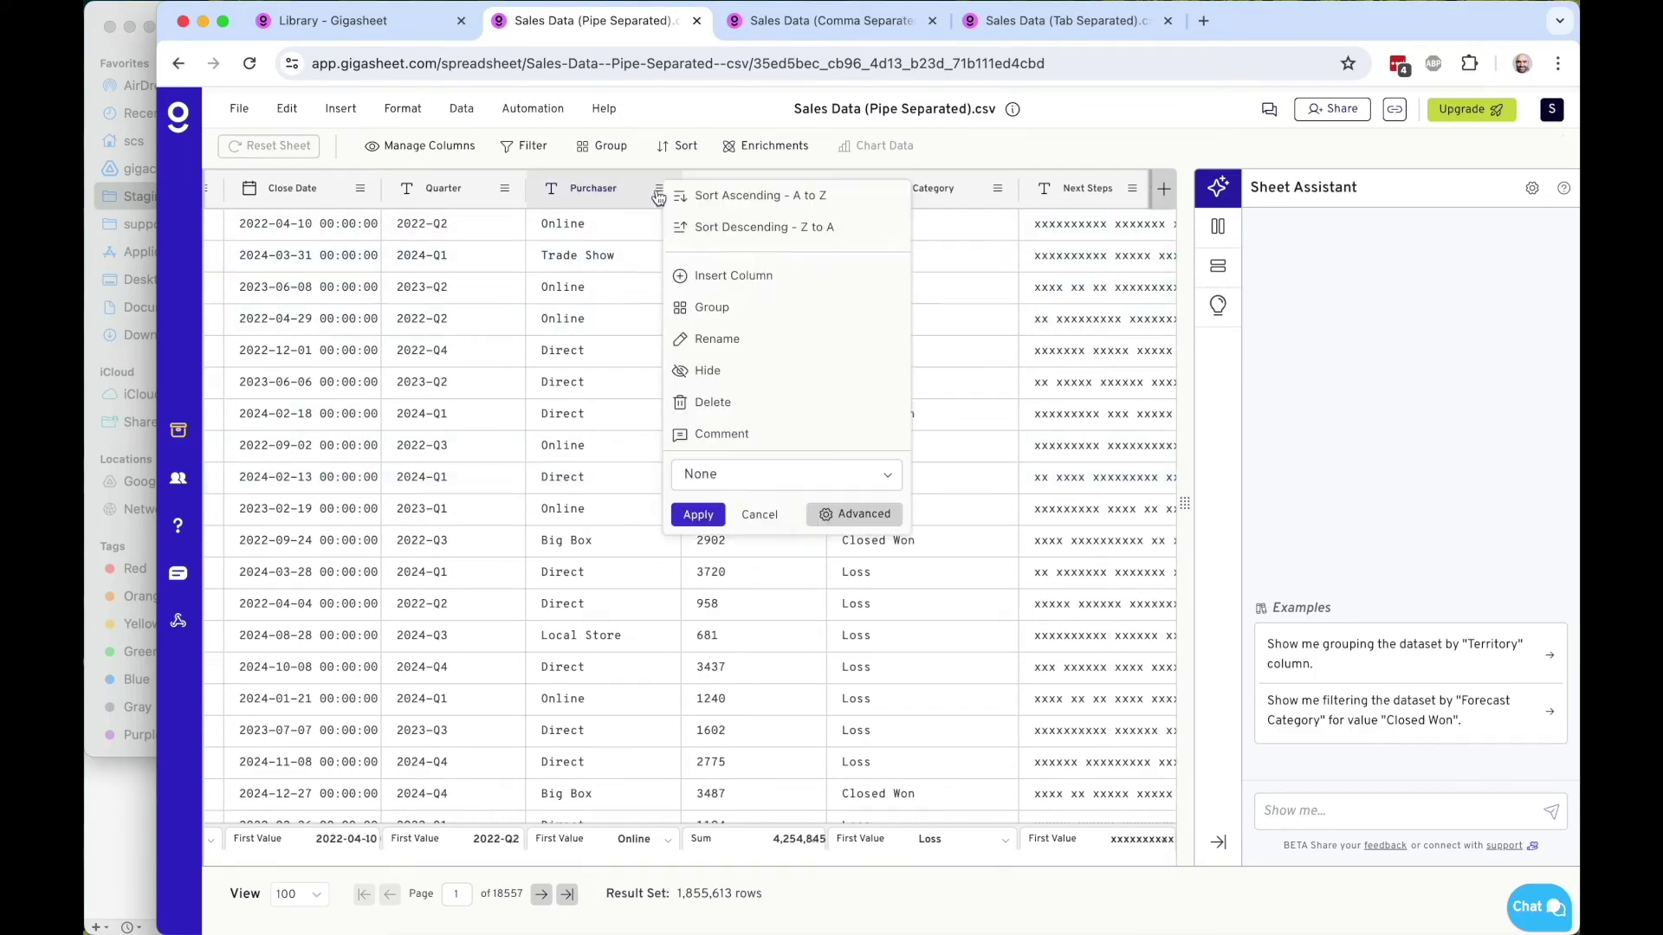
{"action": "left_click", "coordinate": [773, 324]}
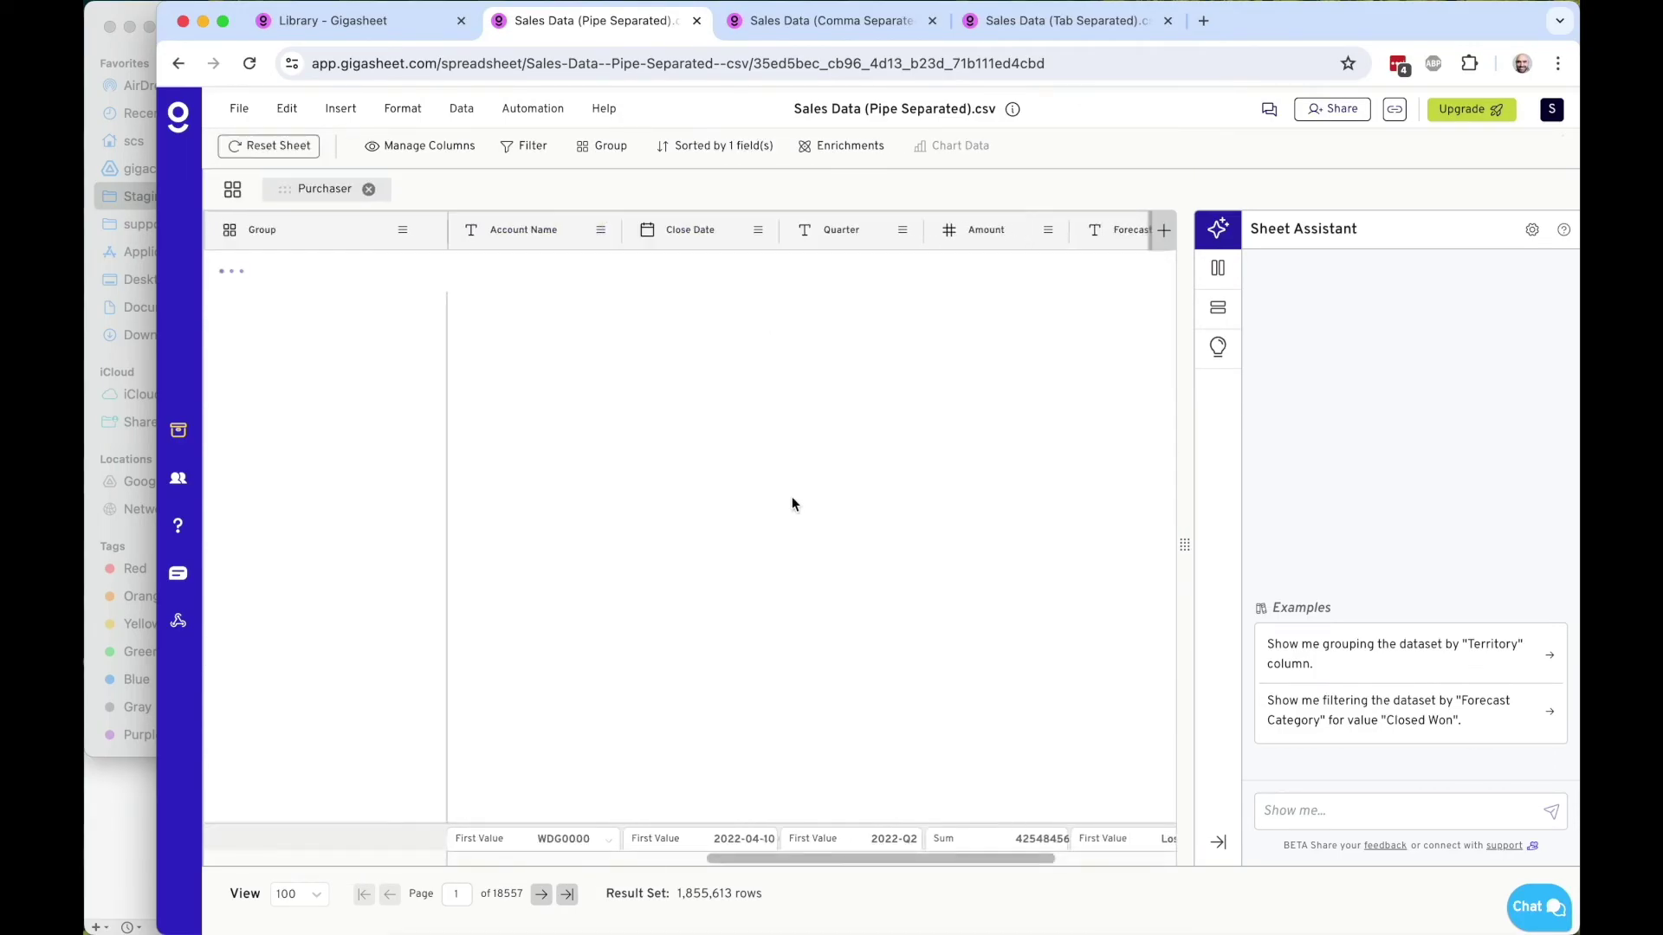
Close the side panel, widen the browser, and highlight the 1,855,613 total row count
{"action": "left_click", "coordinate": [1233, 283]}
{"action": "left_click", "coordinate": [1233, 283]}
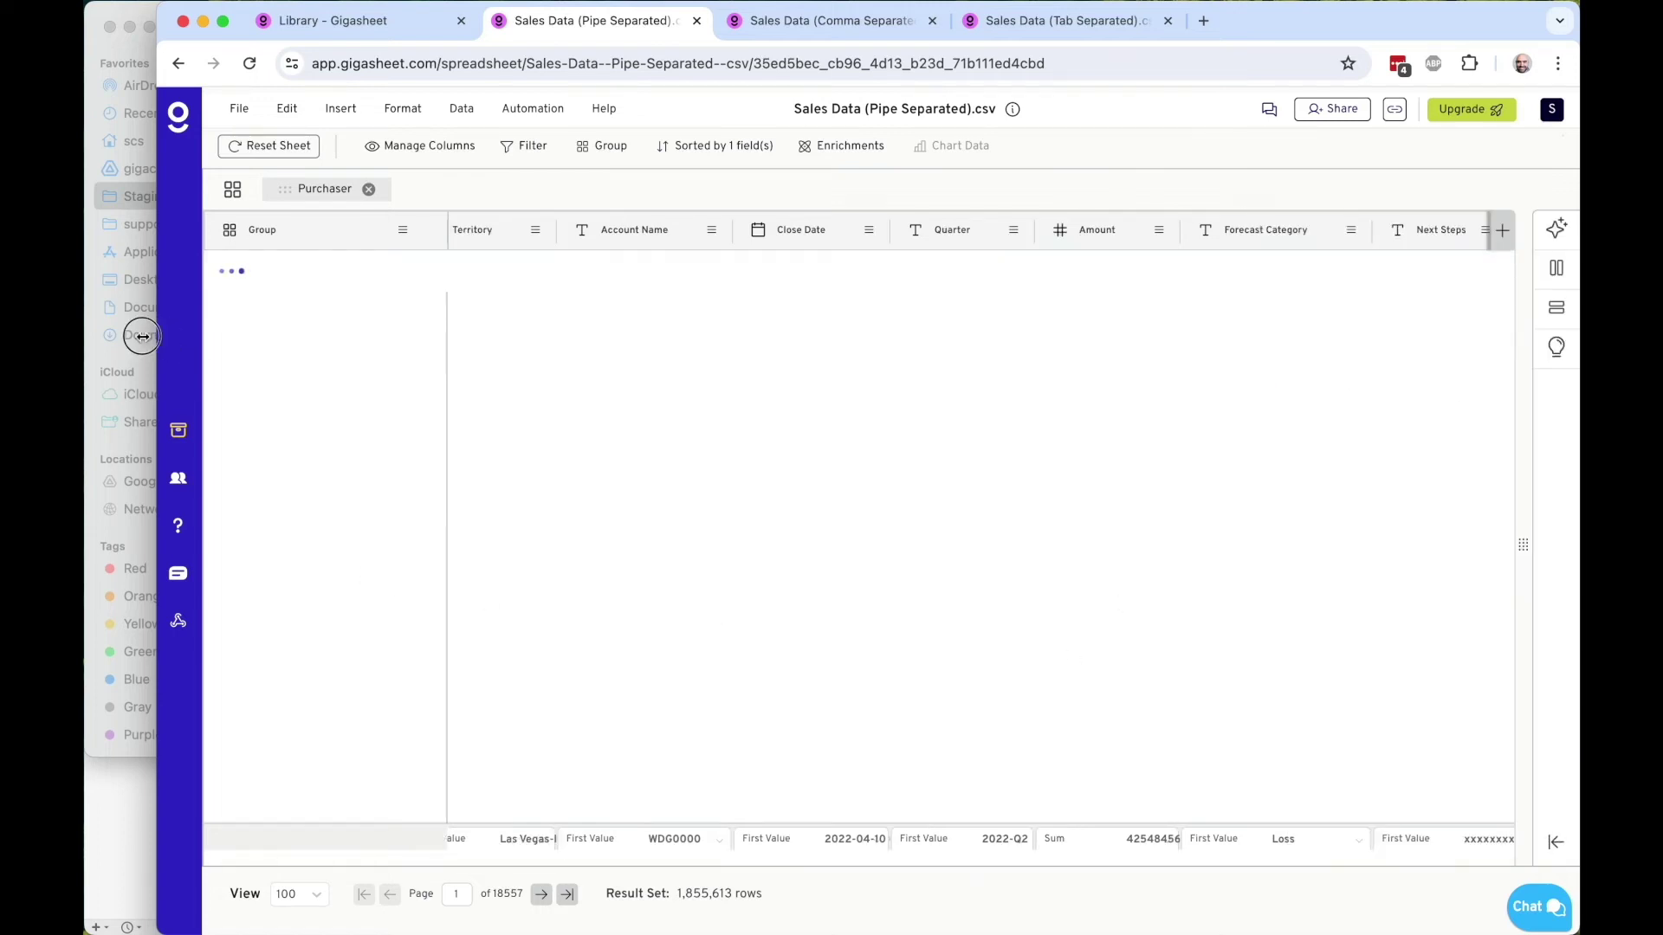
{"action": "left_click_drag", "start_coordinate": [156, 336], "coordinate": [84, 337]}
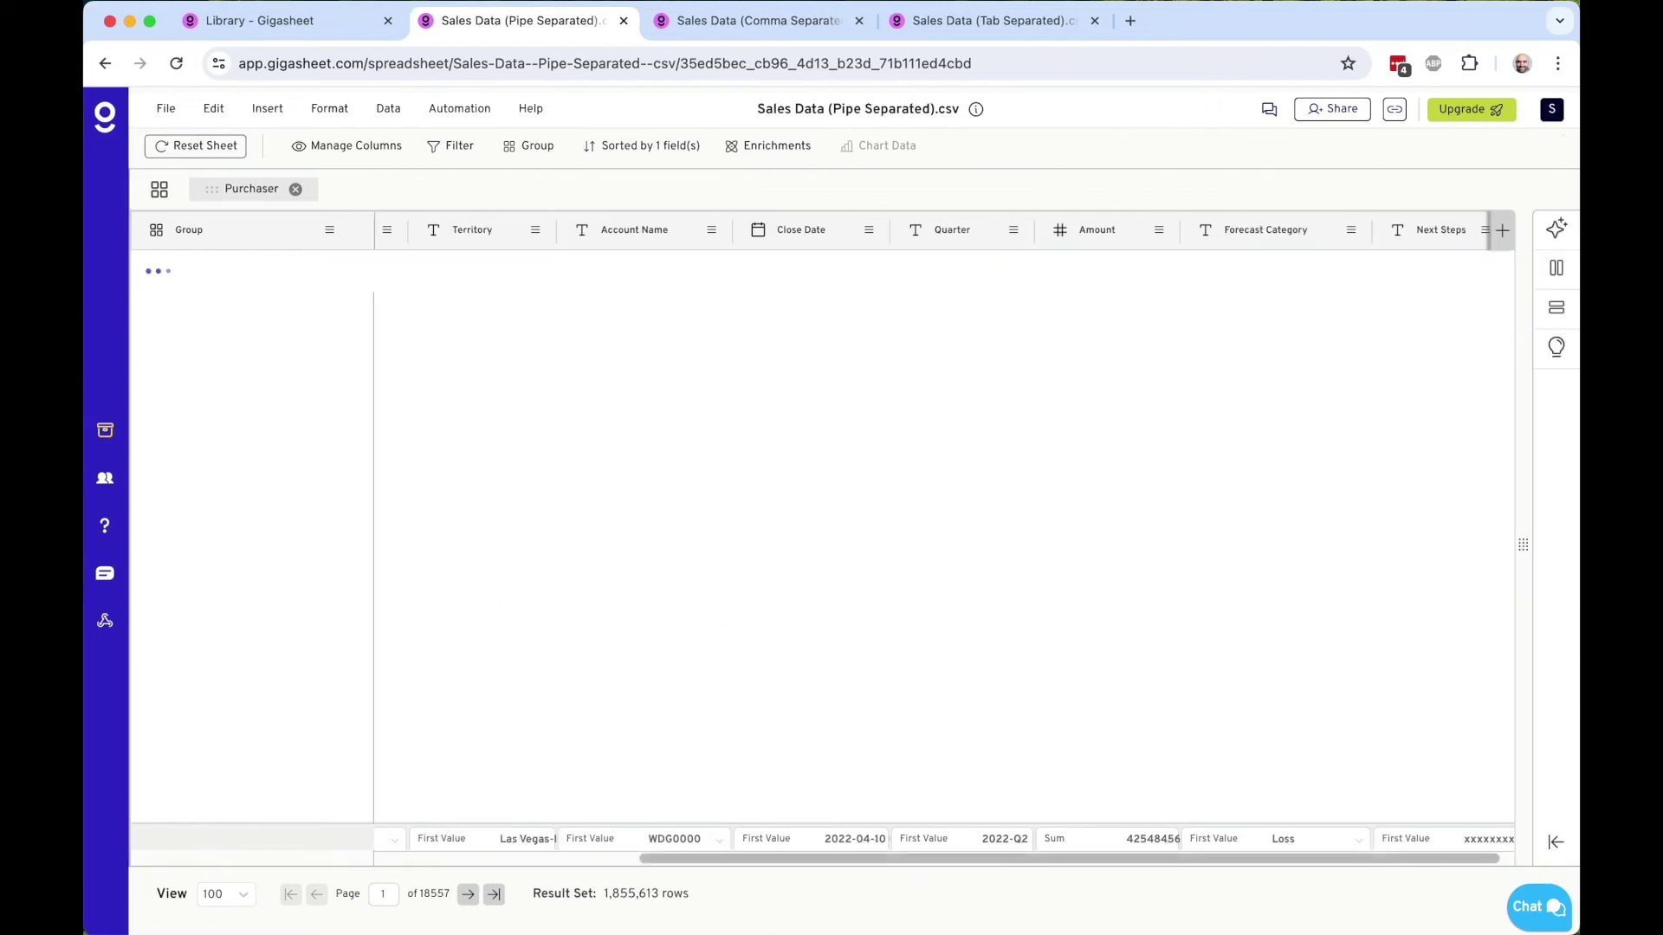
{"action": "left_click", "coordinate": [603, 899]}
{"action": "left_click_drag", "start_coordinate": [603, 899], "coordinate": [731, 897]}
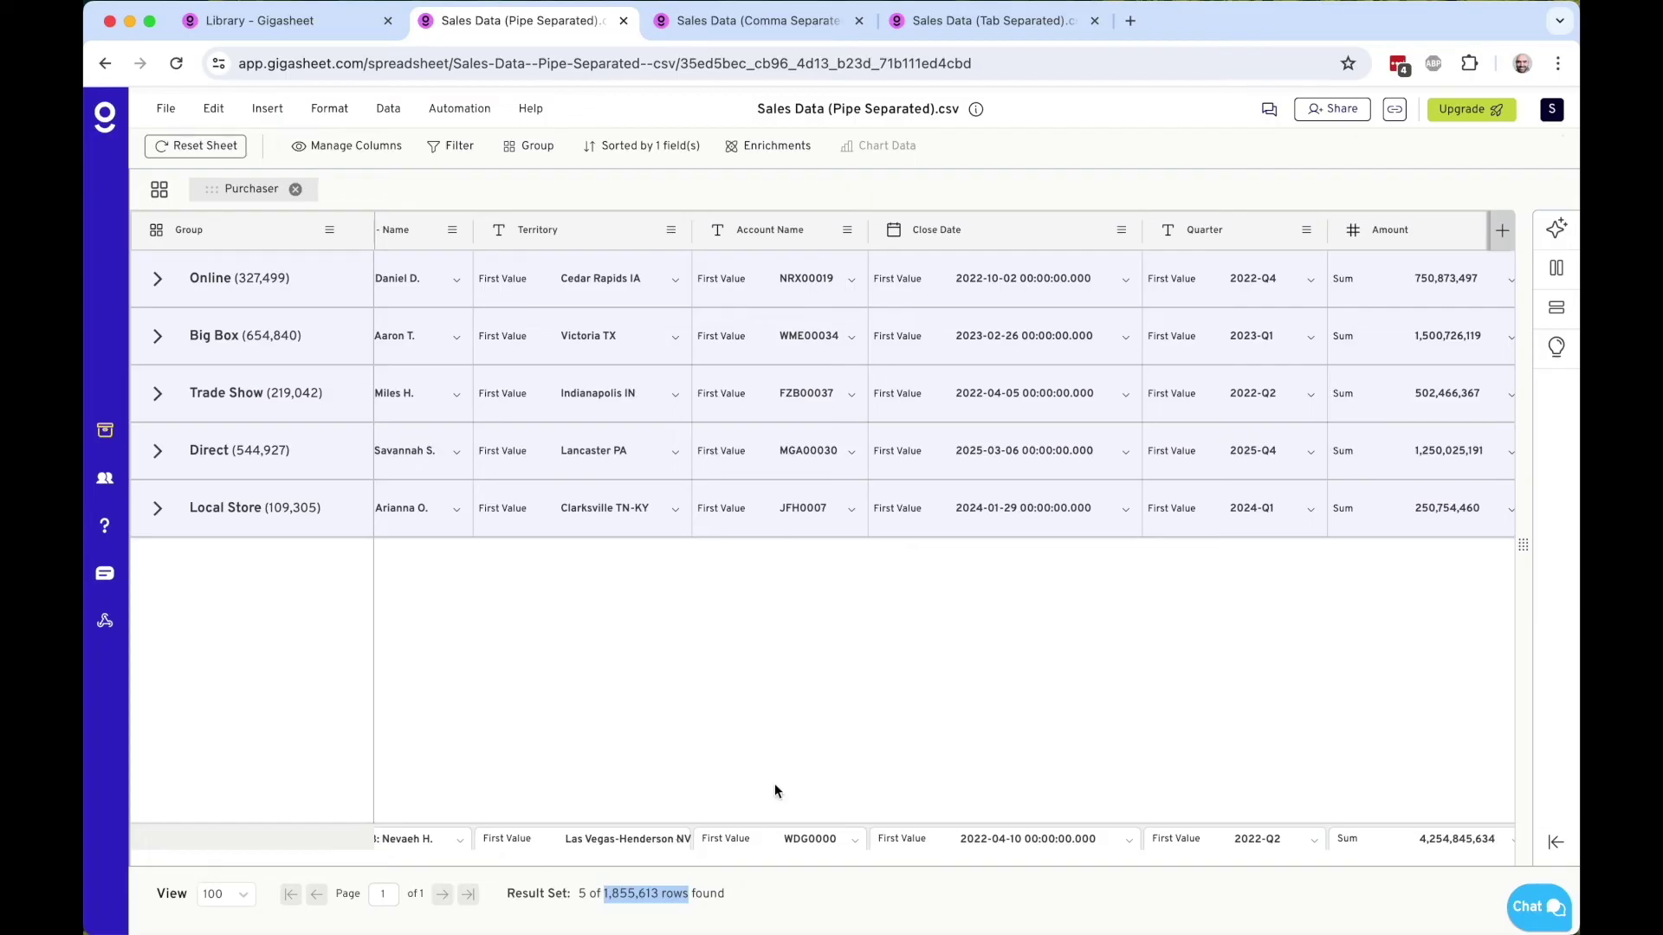
Expand the Online purchaser group to list its records
{"action": "left_click", "coordinate": [700, 876]}
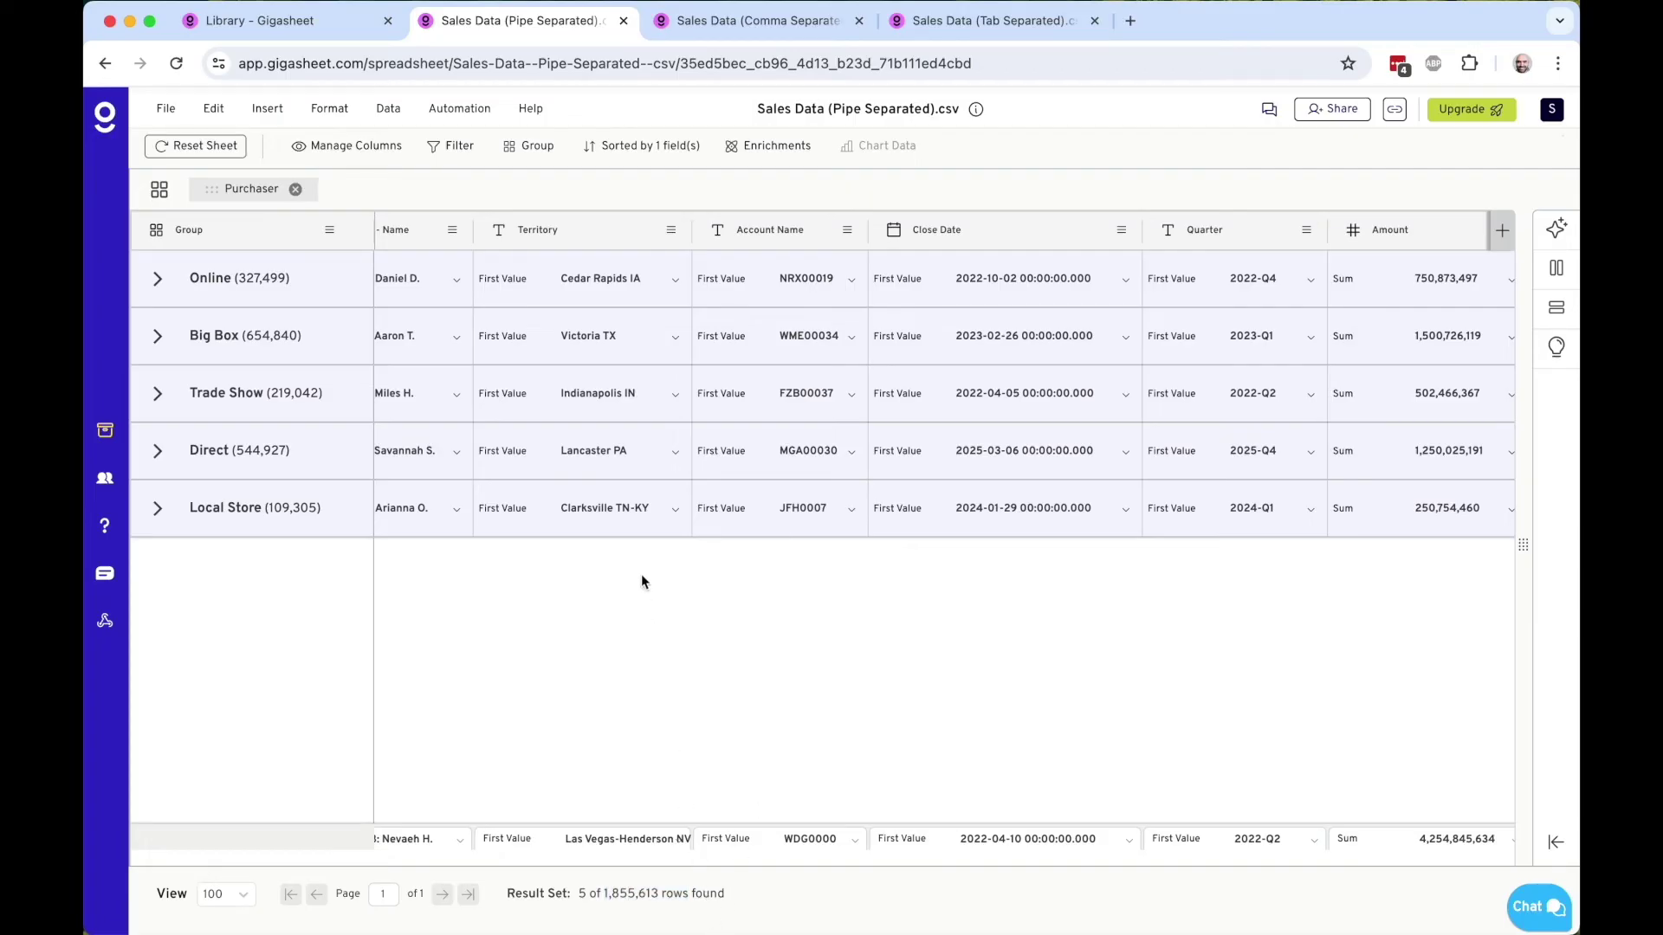
{"action": "scroll", "coordinate": [641, 574], "scroll_direction": "left", "scroll_amount": 5}
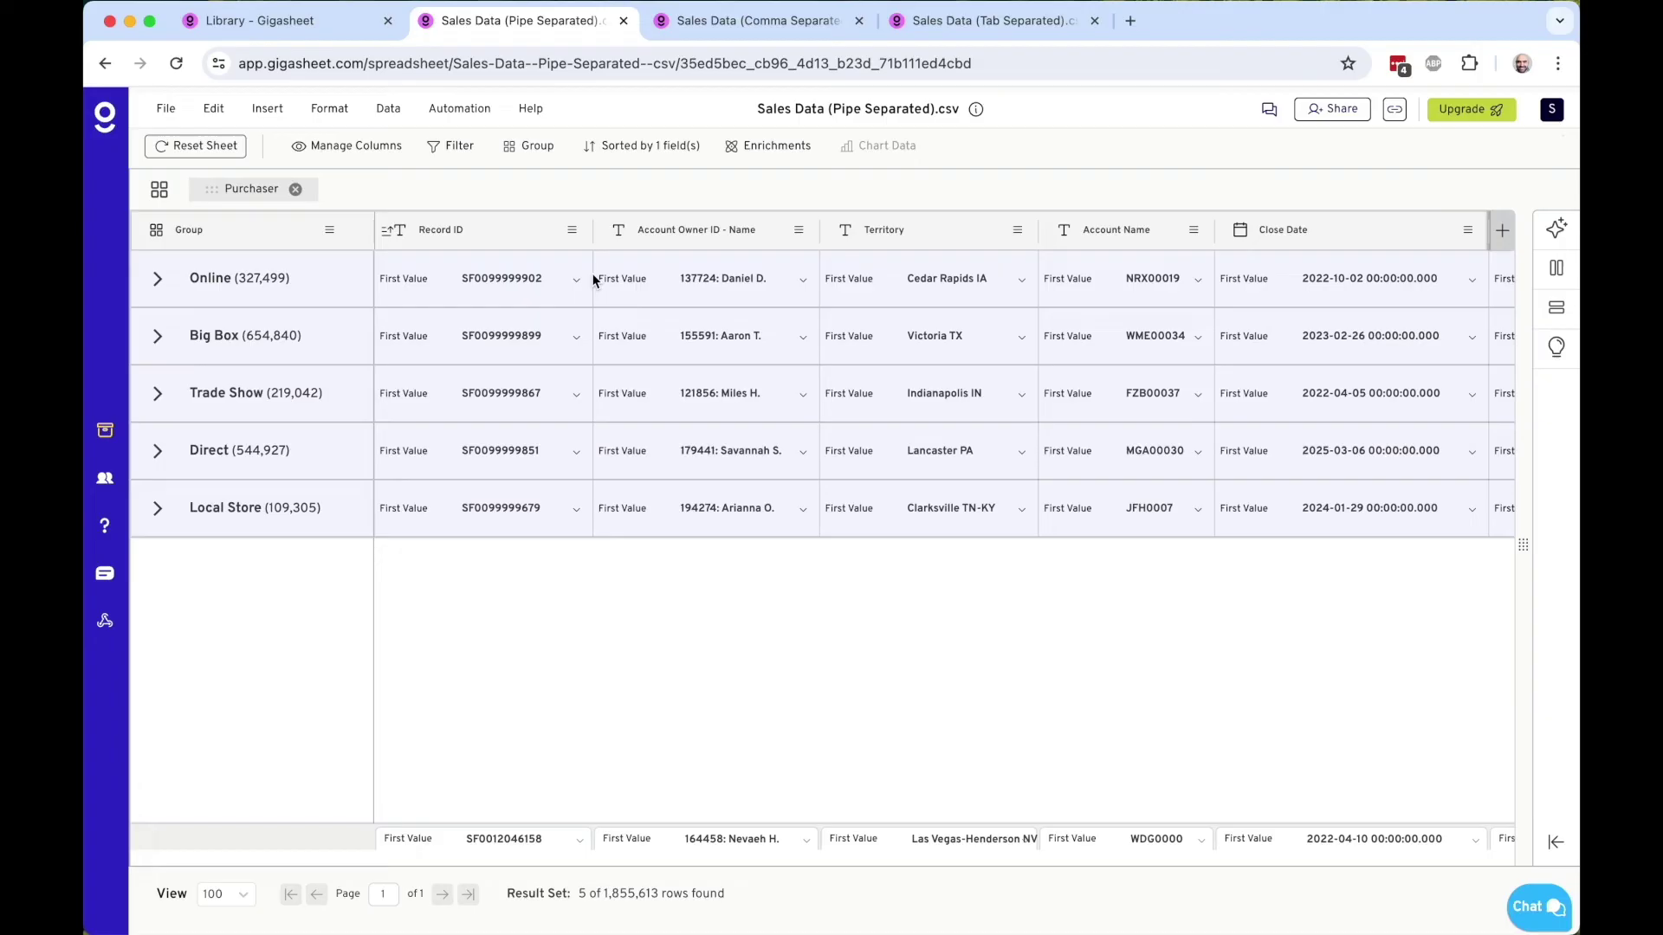
{"action": "left_click", "coordinate": [158, 275]}
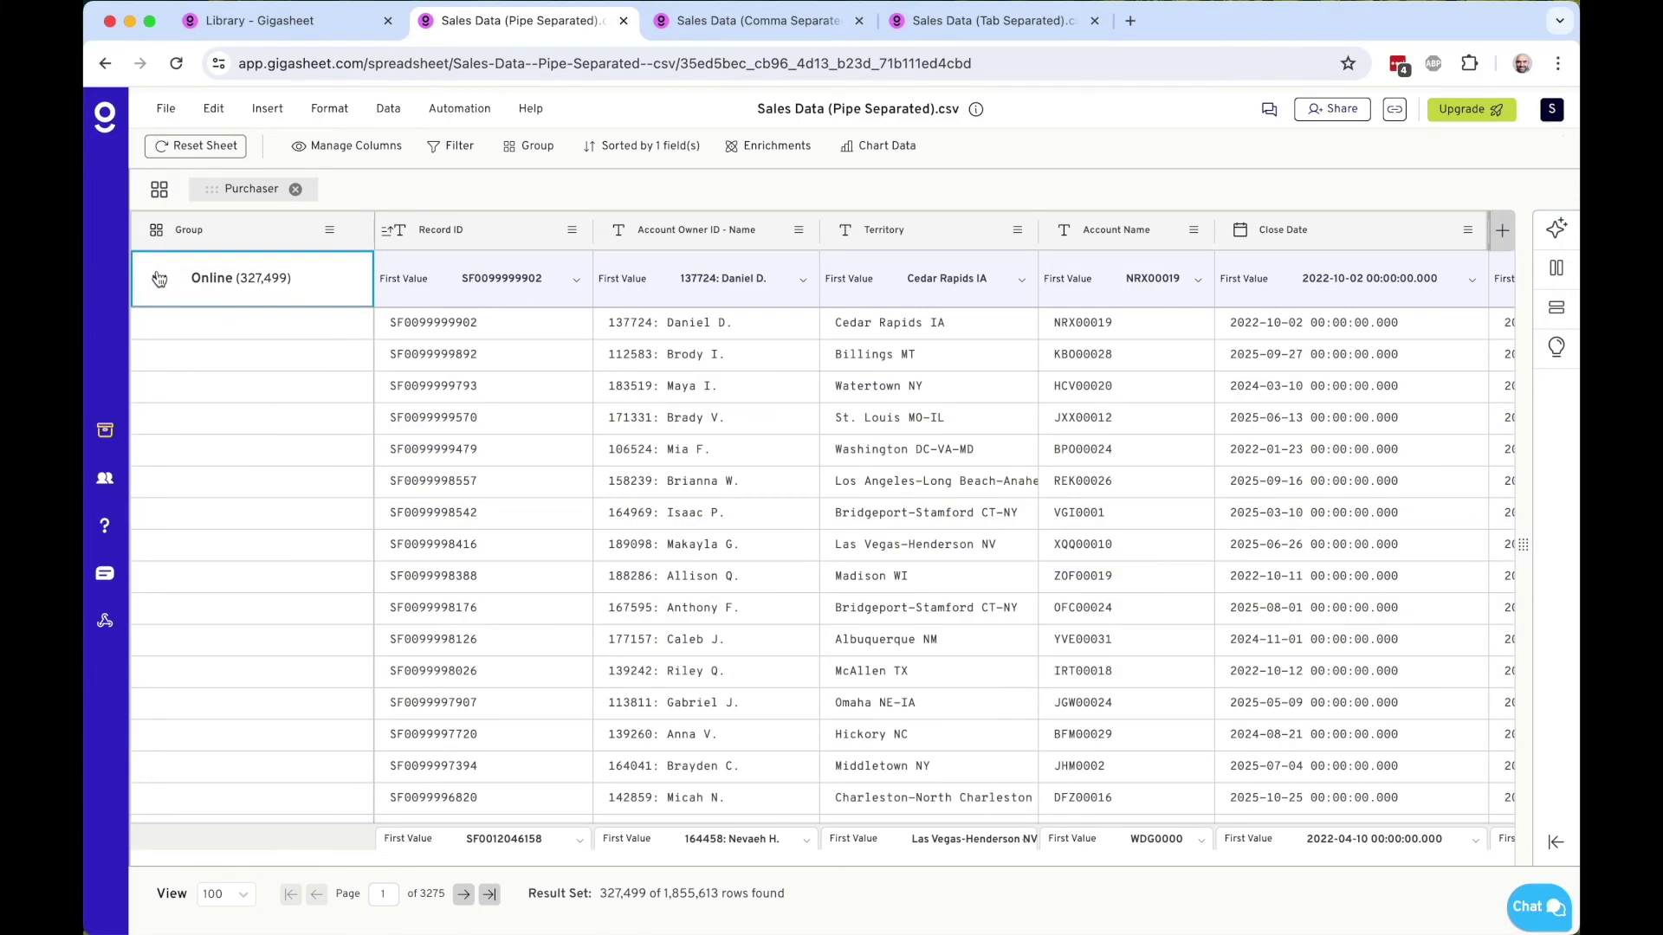
Add Account Owner ID - Name as a second grouping level and widen the Group column
{"action": "left_click", "coordinate": [798, 229]}
{"action": "left_click", "coordinate": [873, 308]}
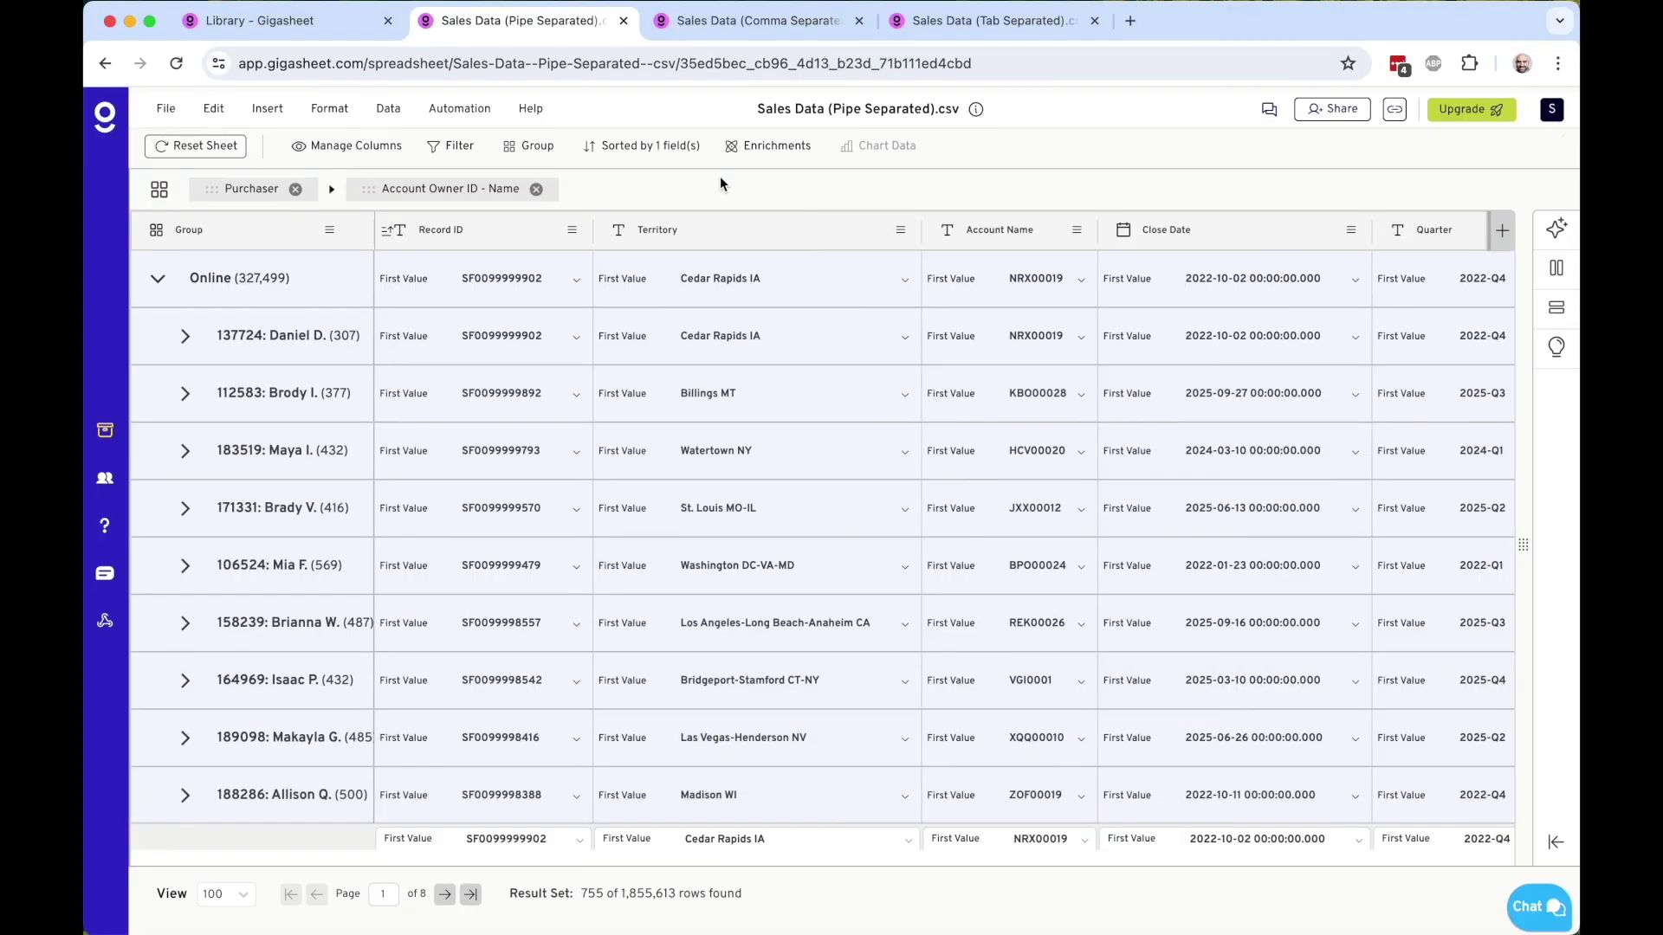
{"action": "left_click_drag", "start_coordinate": [374, 219], "coordinate": [440, 218]}
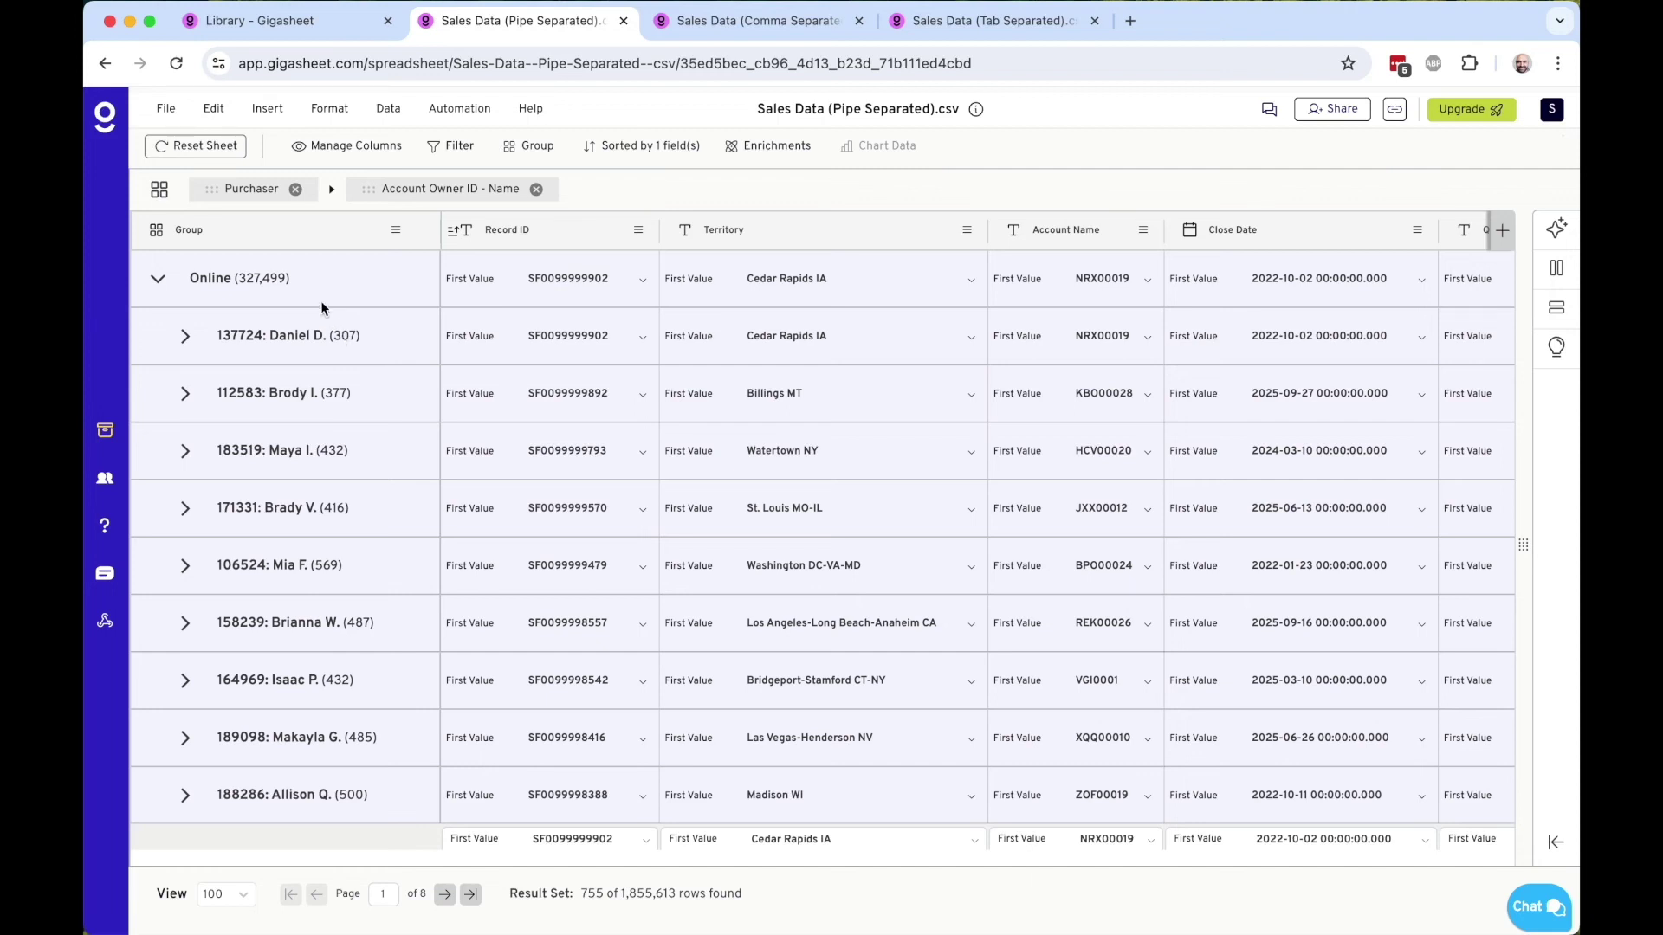
{"action": "left_click", "coordinate": [166, 112]}
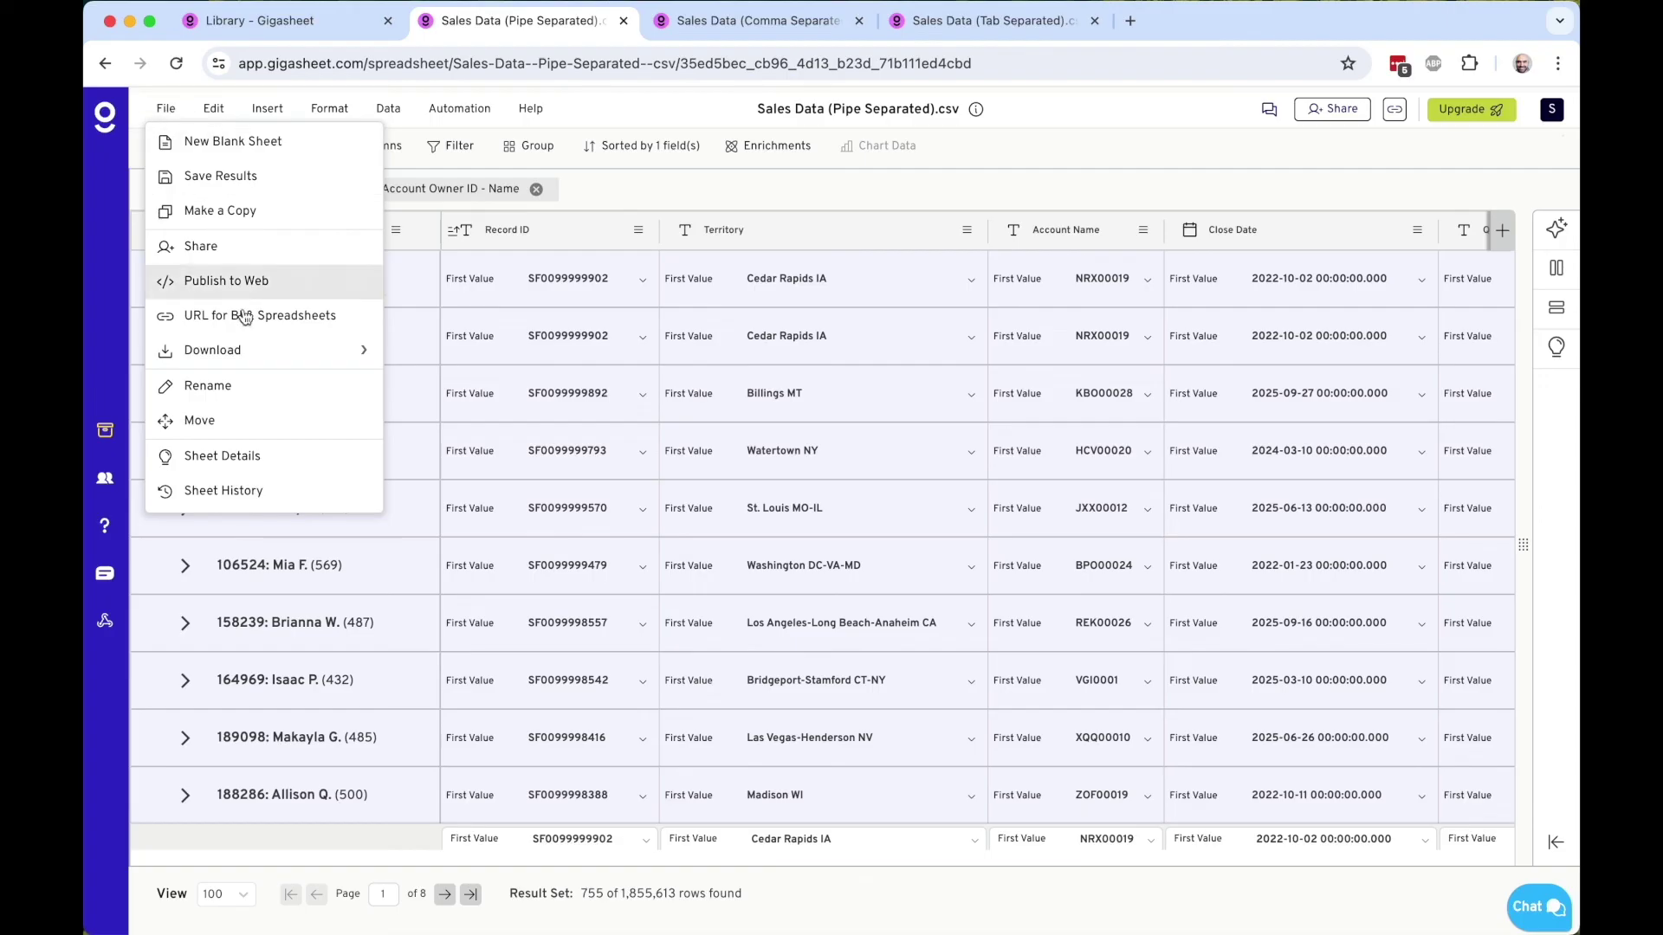
{"action": "mouse_move", "coordinate": [251, 347]}
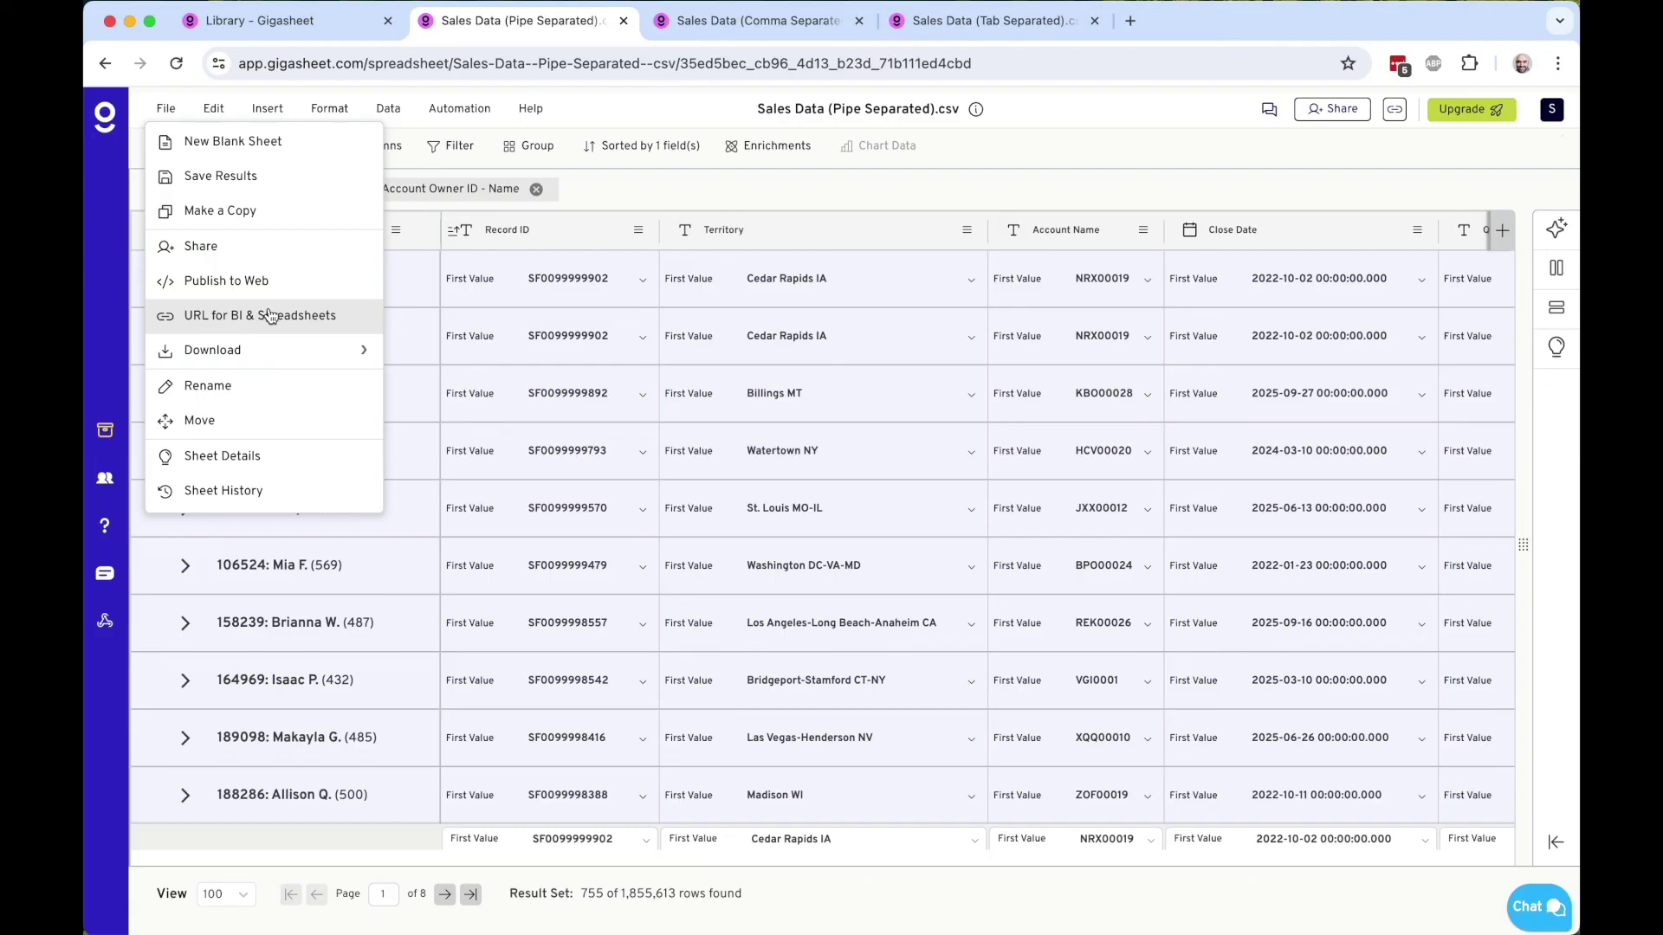
{"action": "left_click", "coordinate": [820, 197]}
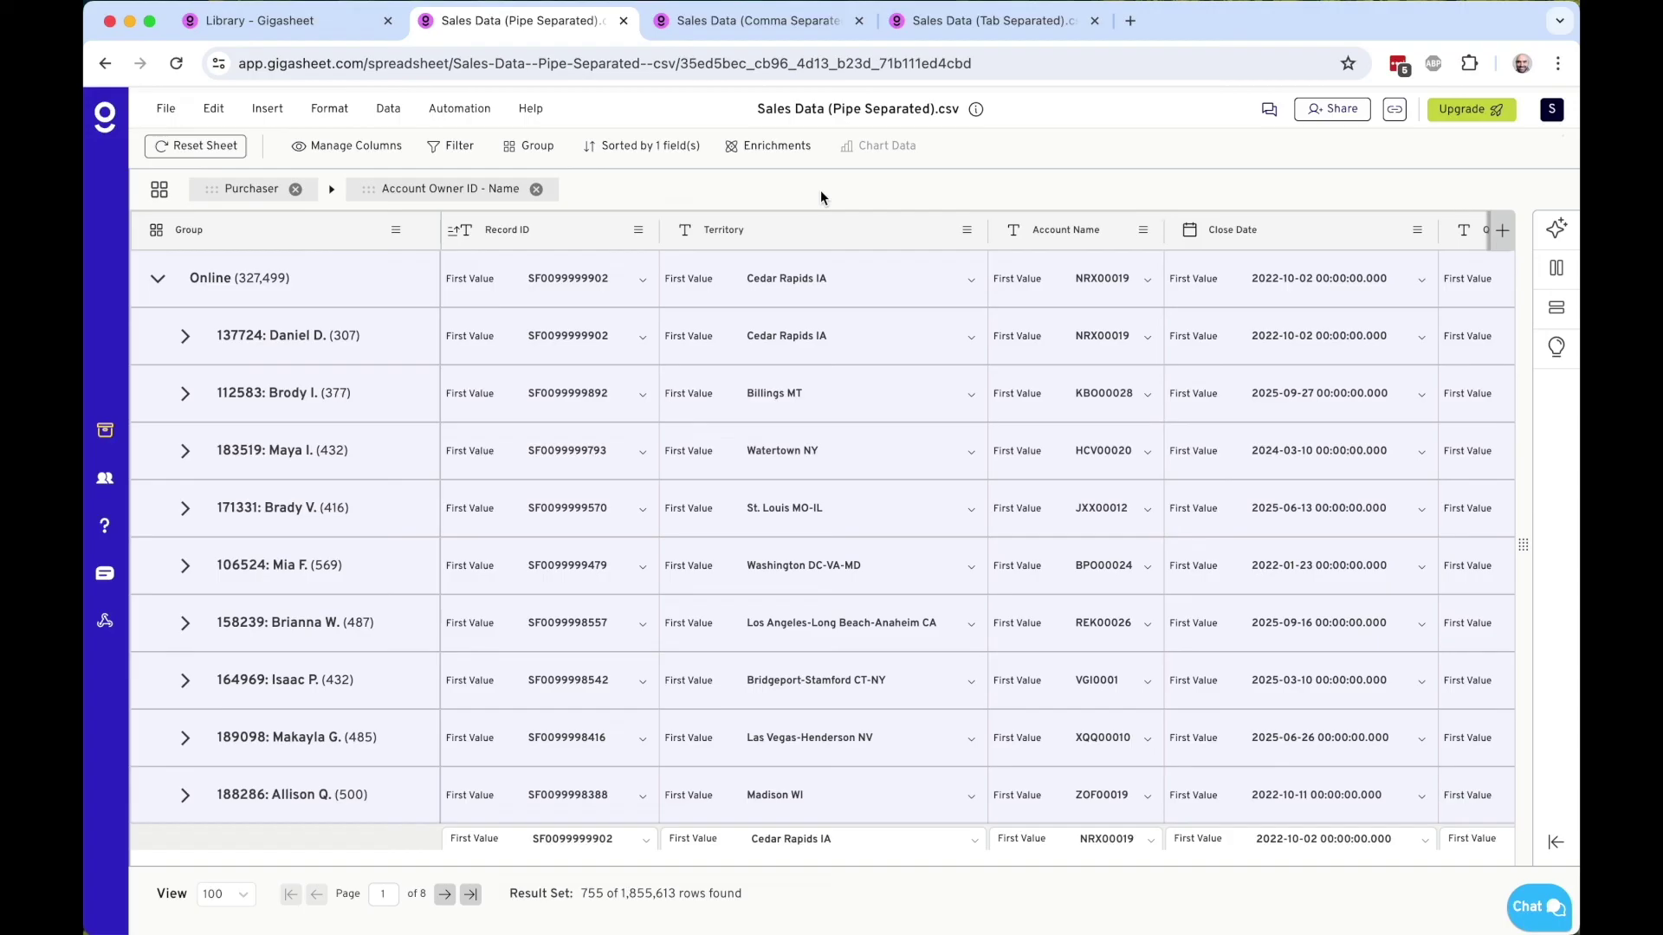